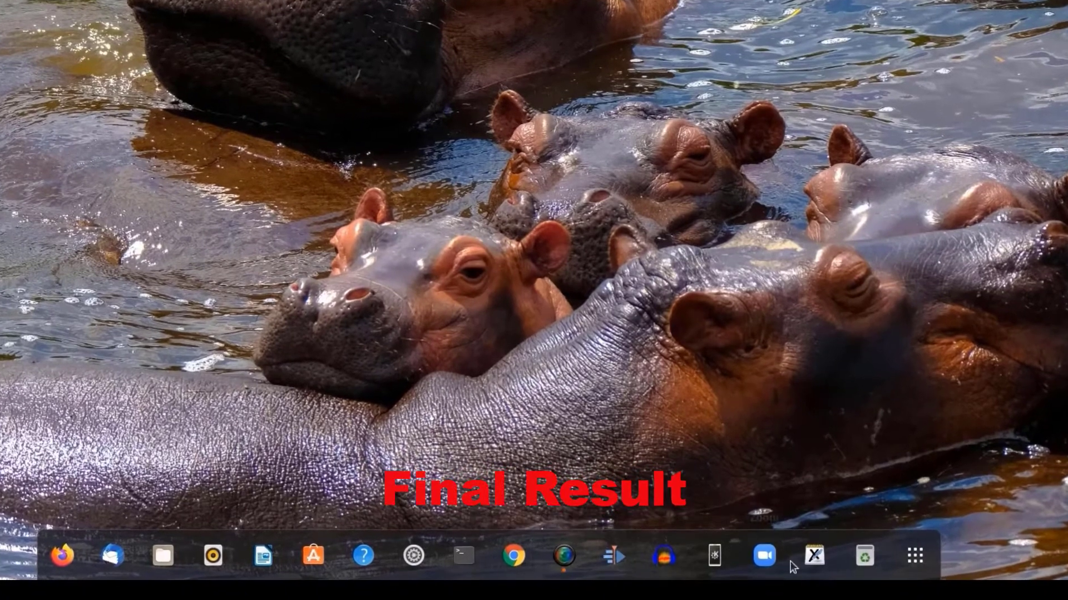
- Toggle the applications grid, then launch Files and bring its Home window back
{"action": "left_click", "coordinate": [927, 560]}
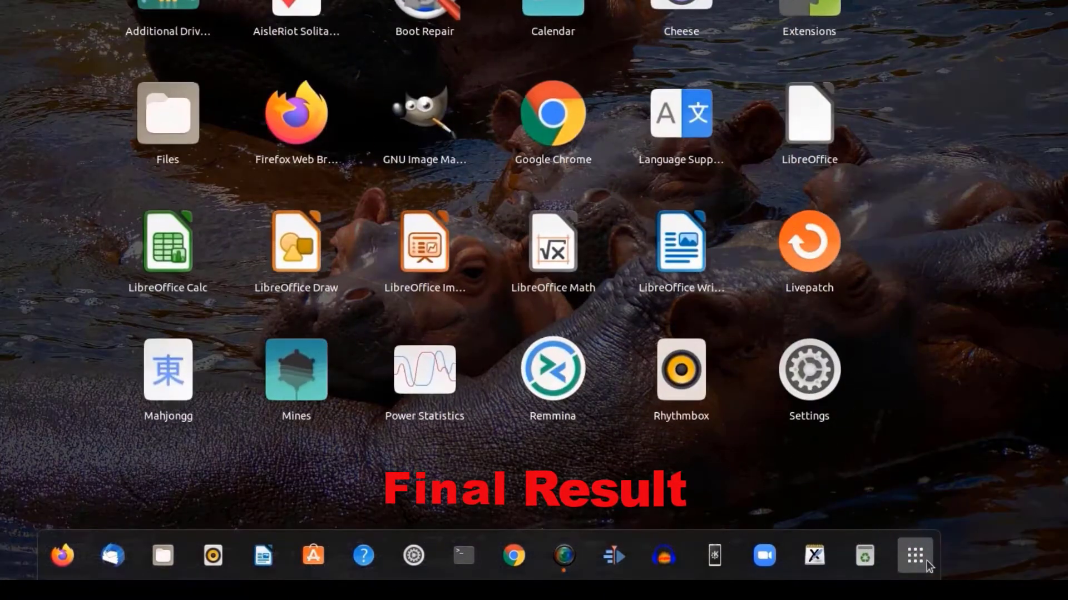
{"action": "left_click", "coordinate": [927, 561]}
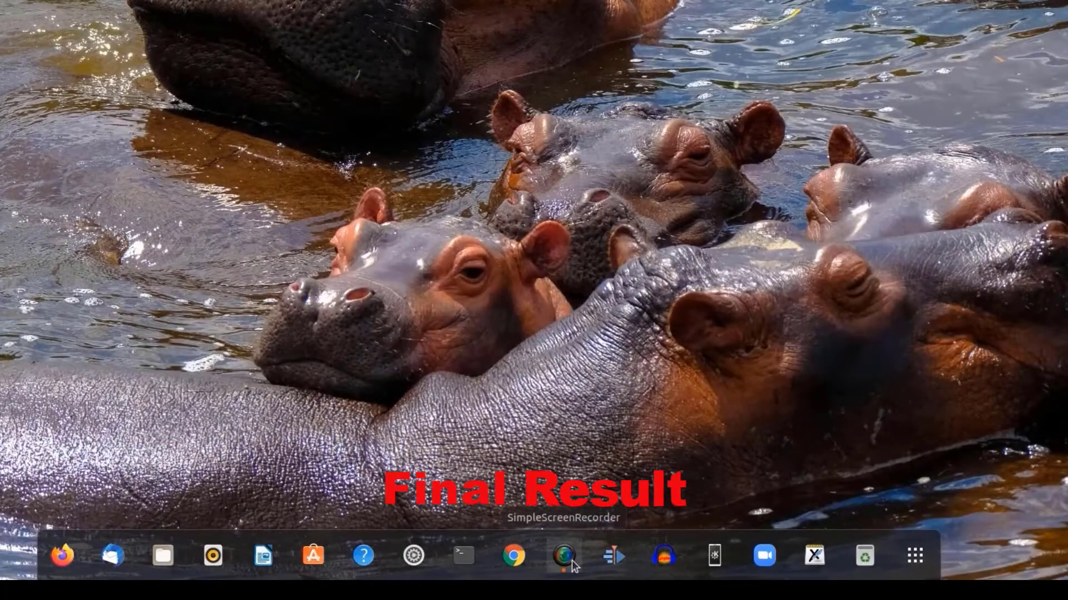
{"action": "left_click", "coordinate": [163, 555]}
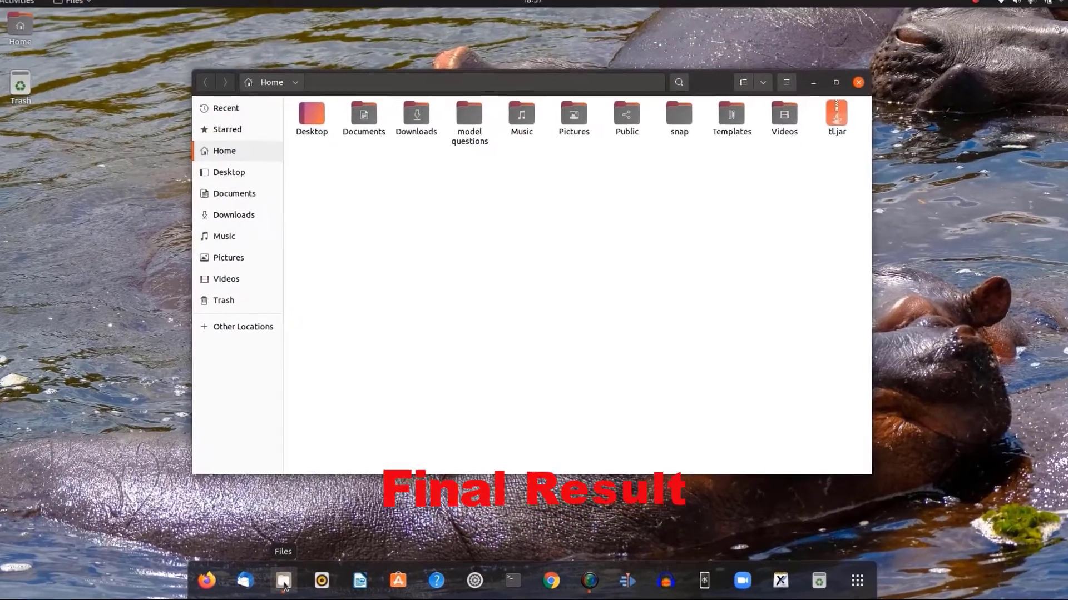
{"action": "left_click", "coordinate": [163, 555]}
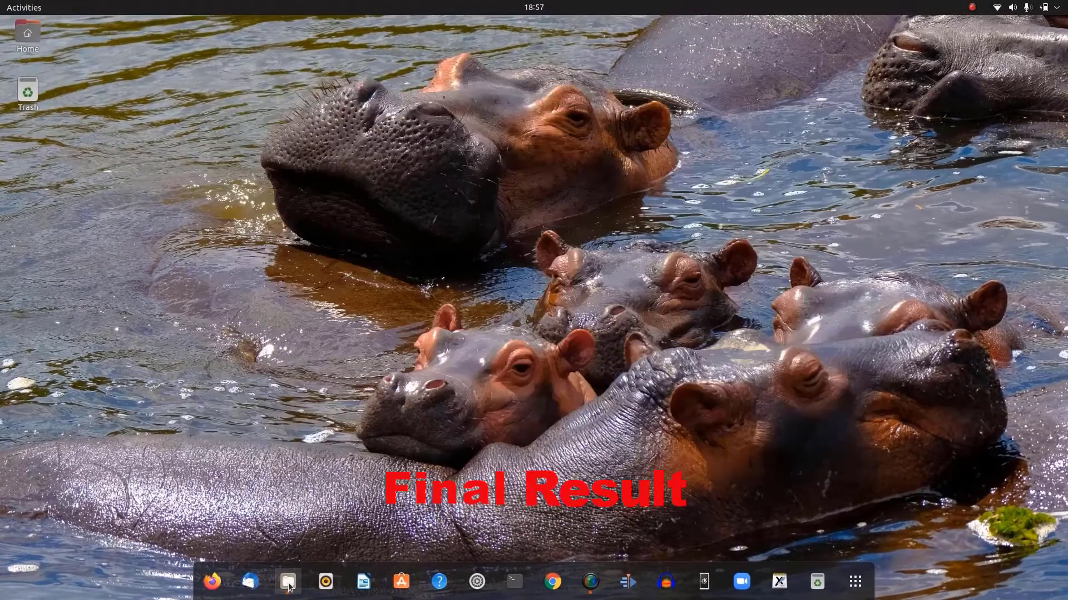
{"action": "left_click", "coordinate": [288, 584]}
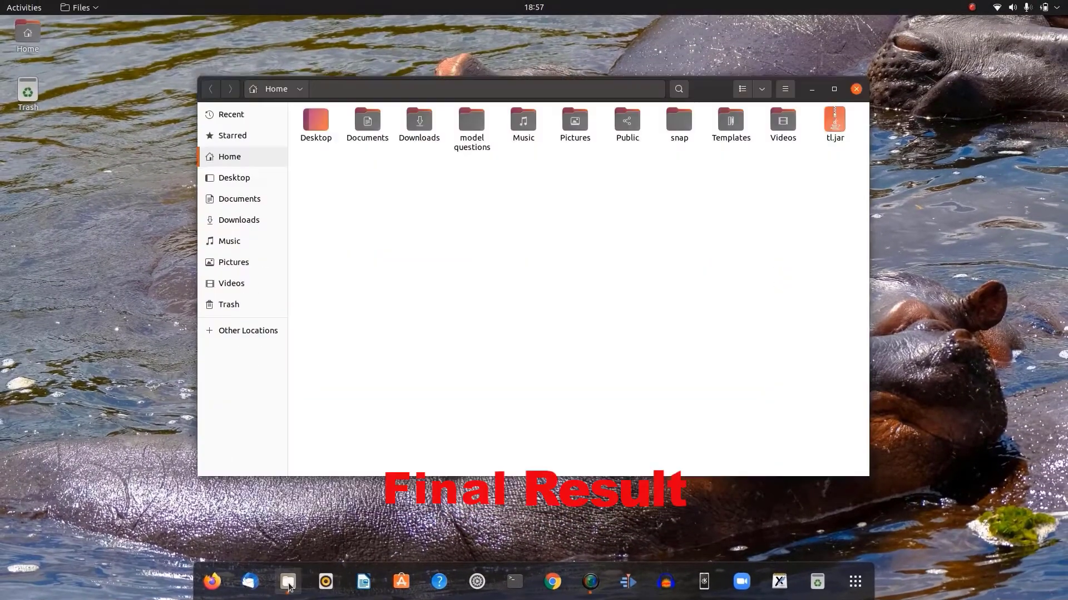
- Maximize and restore the Files window twice
{"action": "left_click", "coordinate": [836, 90]}
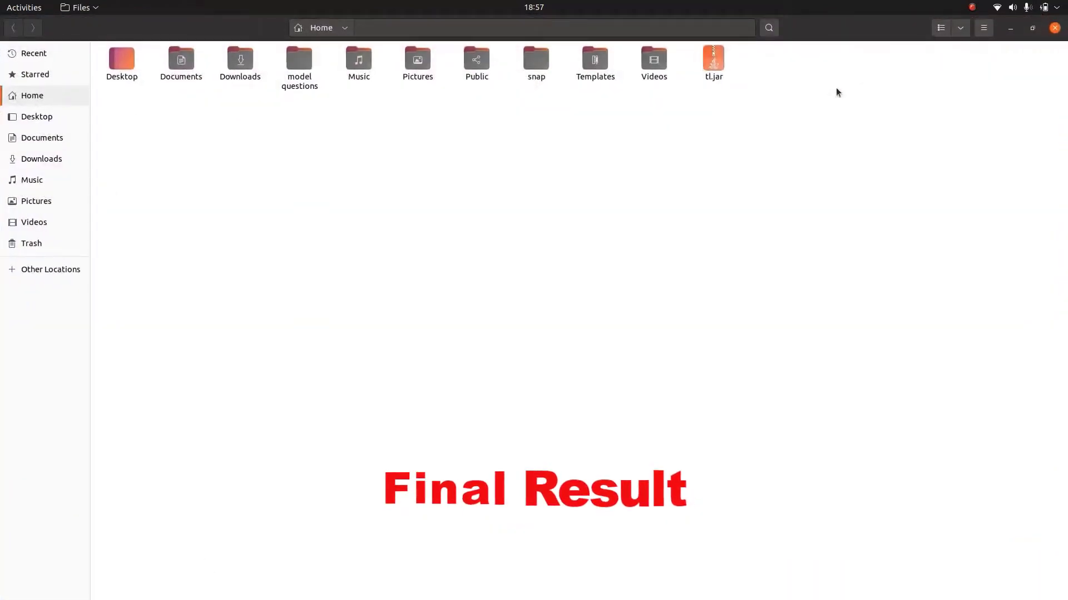
{"action": "left_click", "coordinate": [1032, 28]}
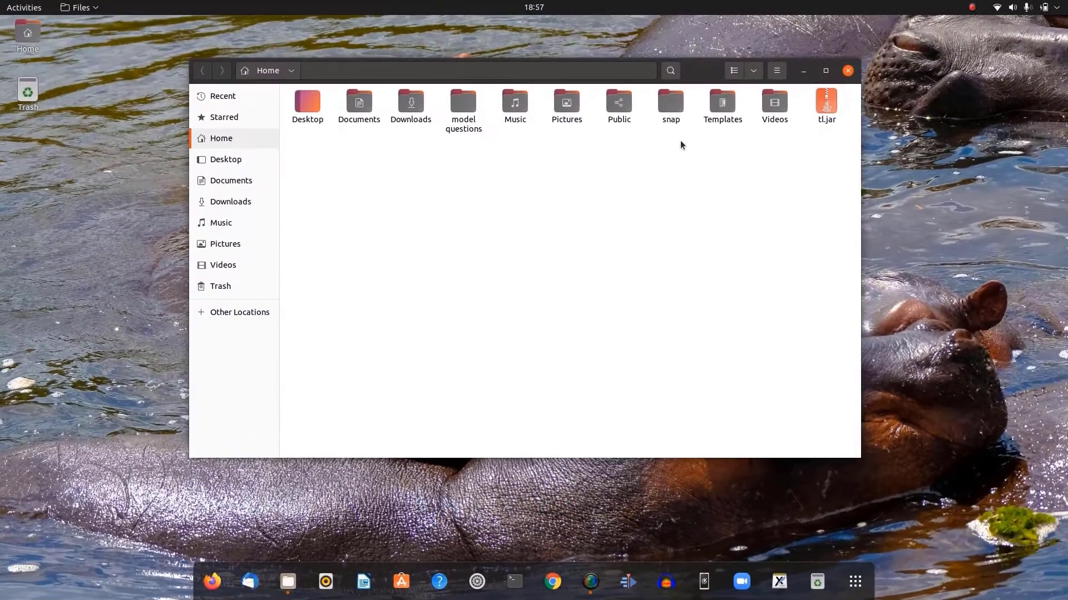
{"action": "left_click", "coordinate": [825, 72]}
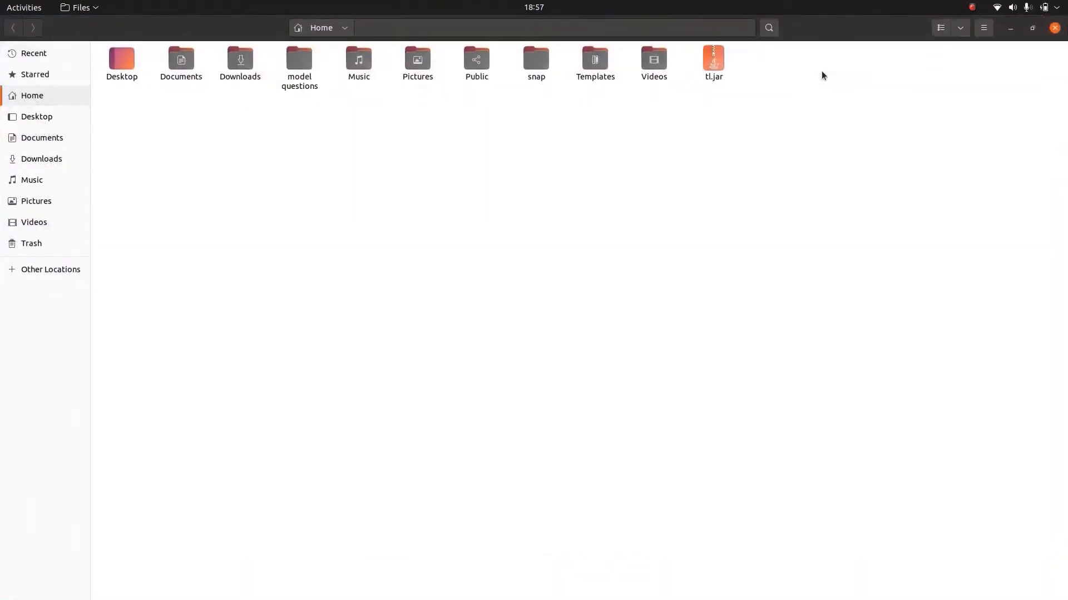
{"action": "left_click", "coordinate": [1036, 29]}
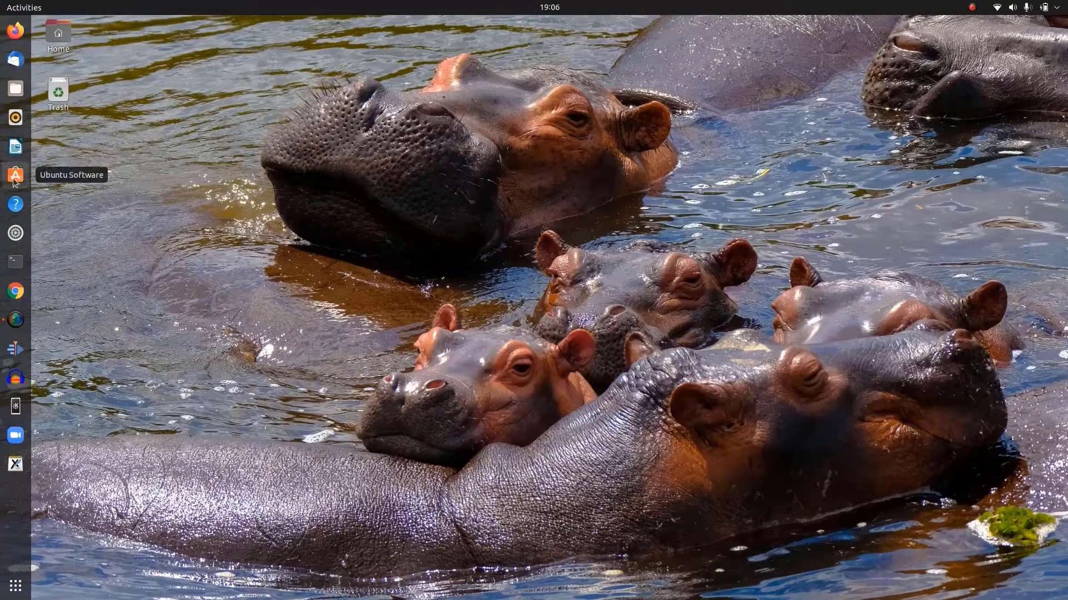
- Install the Extensions app from Ubuntu Software via a 'gnome extensions' search, authenticating with the password
{"action": "left_click", "coordinate": [15, 177]}
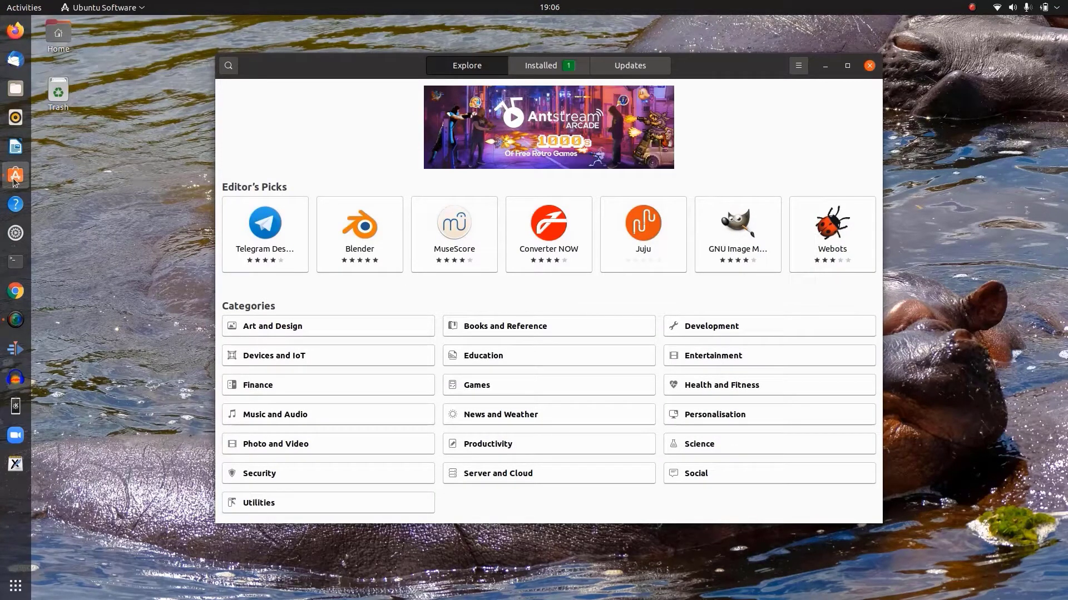
{"action": "key", "text": "ctrl+f"}
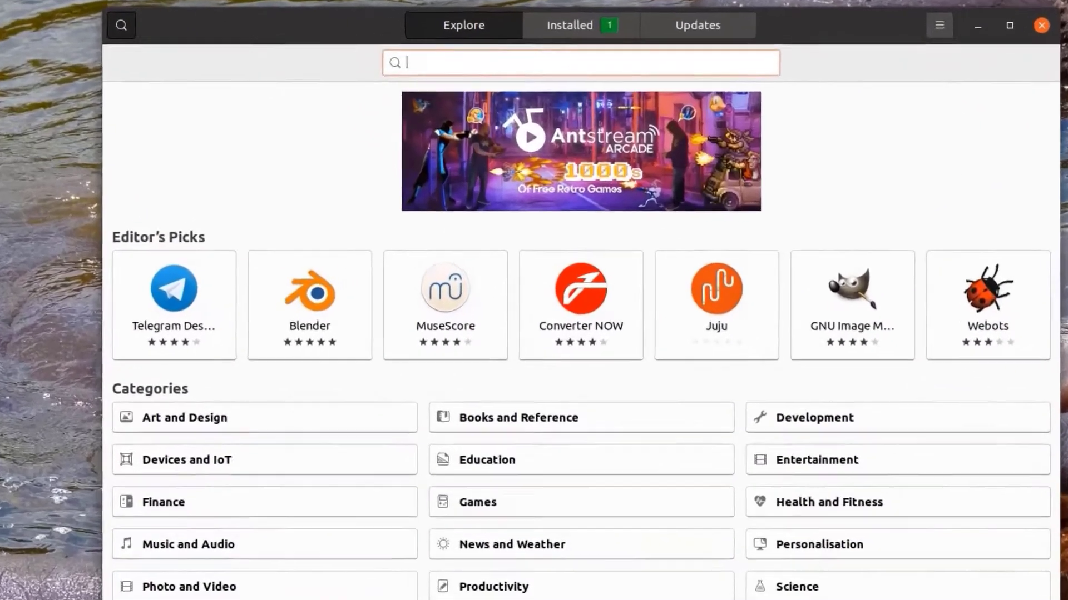
{"action": "type", "text": "gnome ec"}
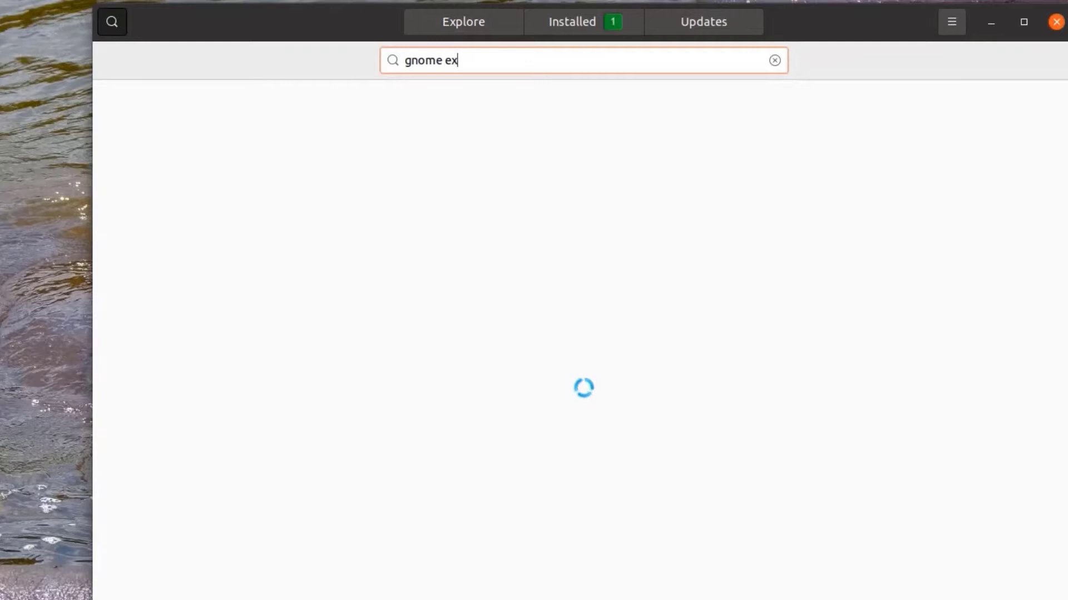
{"action": "type", "text": "tensions"}
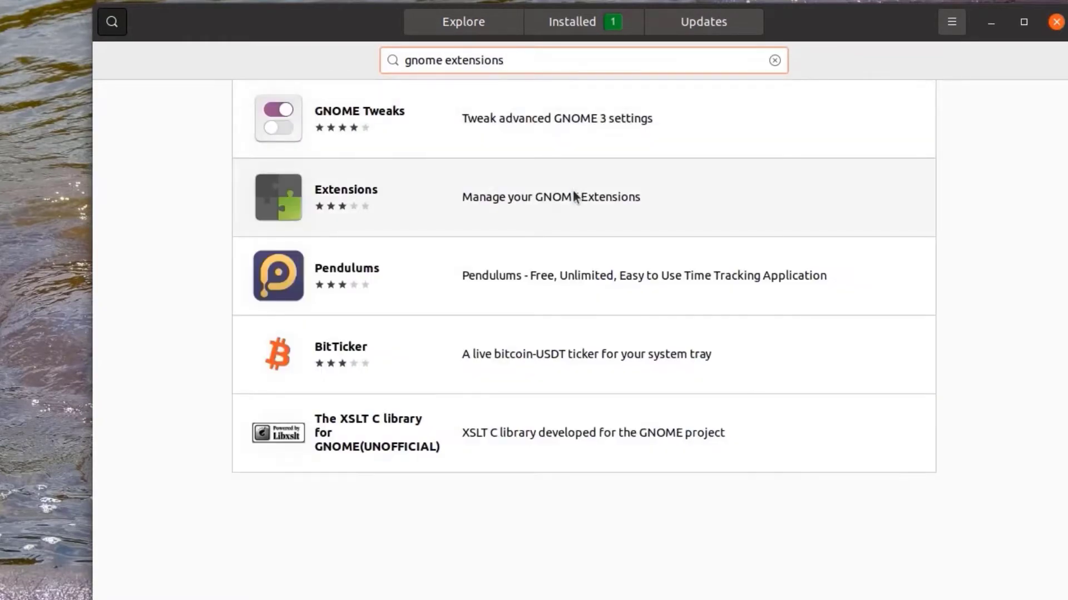
{"action": "left_click", "coordinate": [574, 197]}
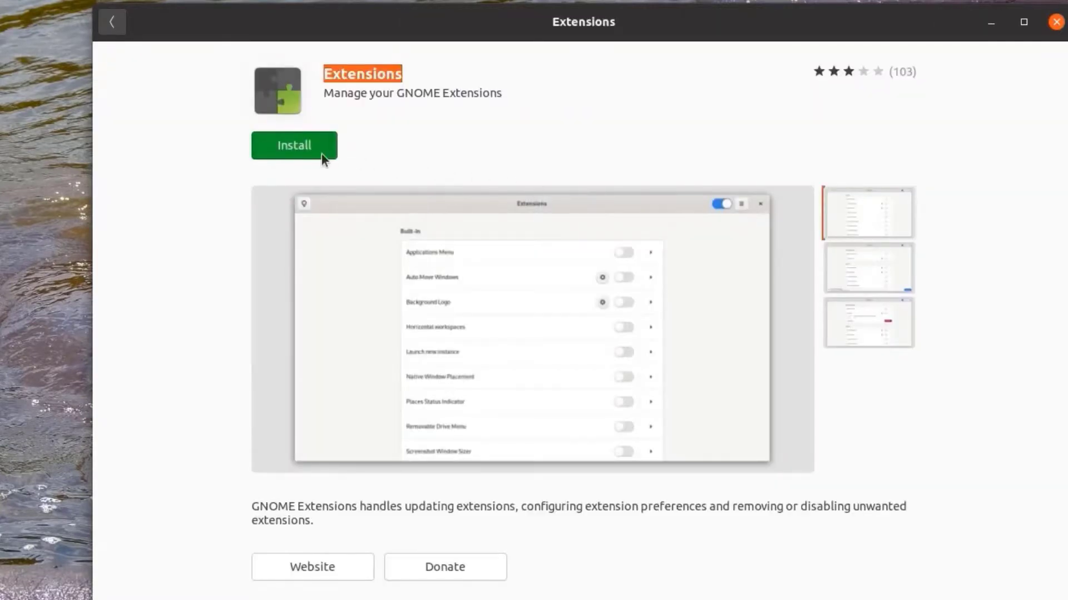
{"action": "left_click", "coordinate": [322, 155]}
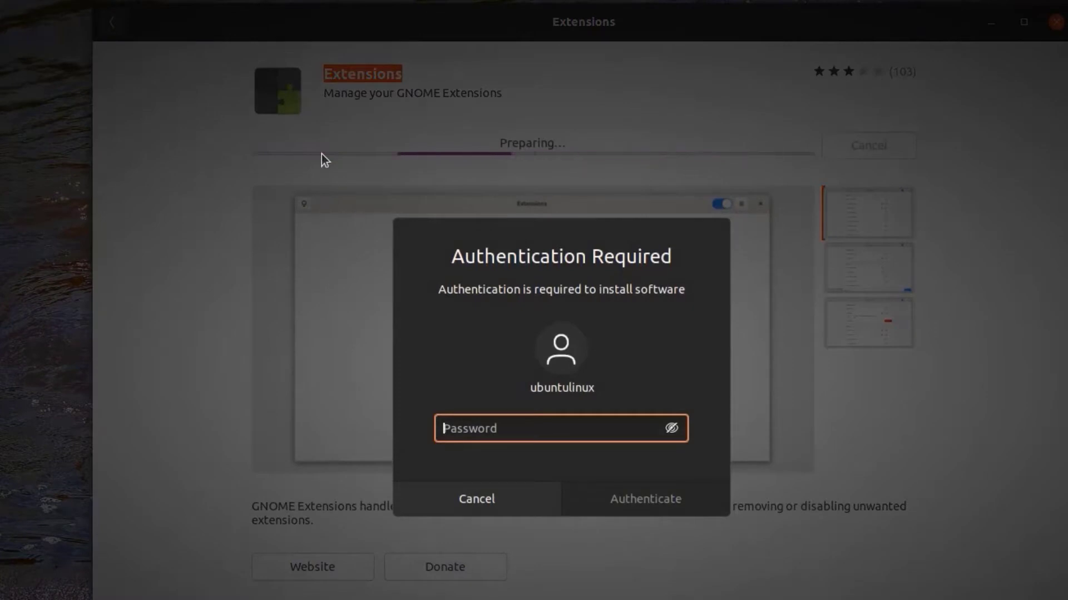
{"action": "type", "text": "******"}
{"action": "key", "text": "Return"}
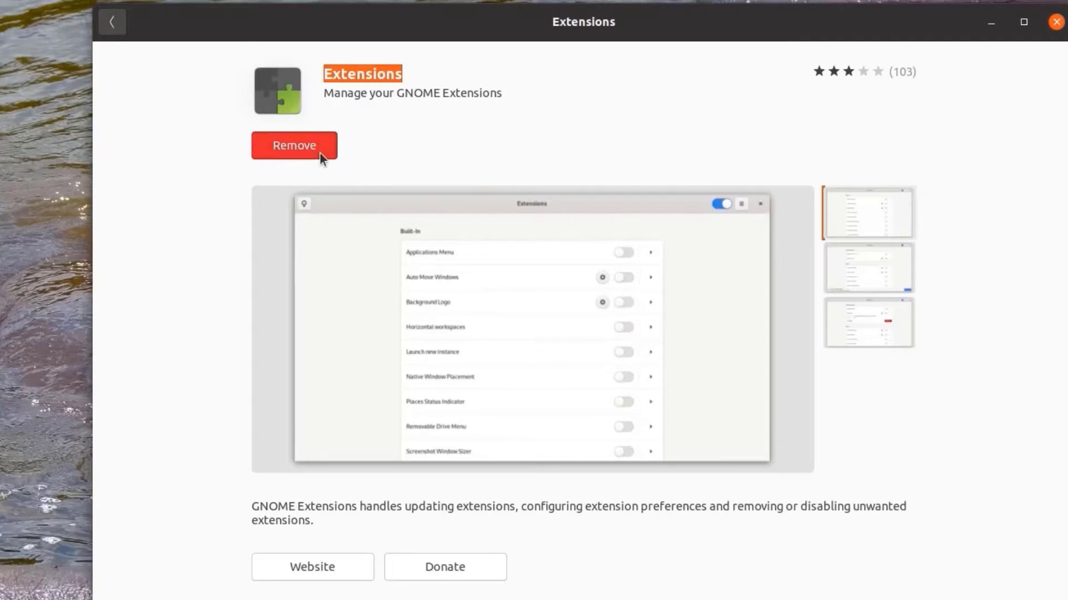
- Install GNOME Tweaks from the search results, then quit Ubuntu Software
{"action": "left_click", "coordinate": [112, 22]}
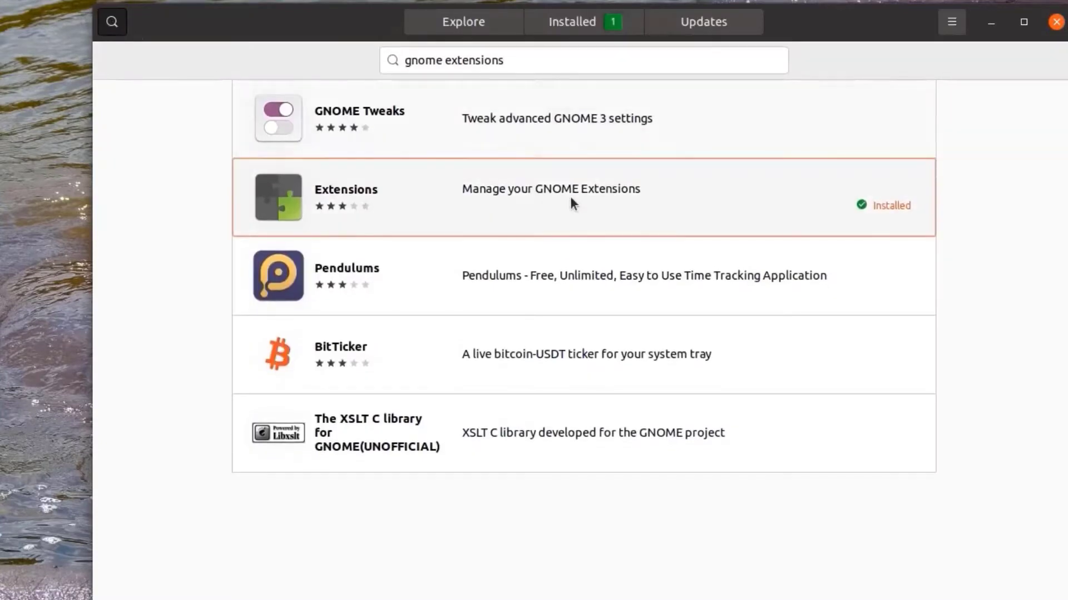
{"action": "left_click", "coordinate": [505, 145]}
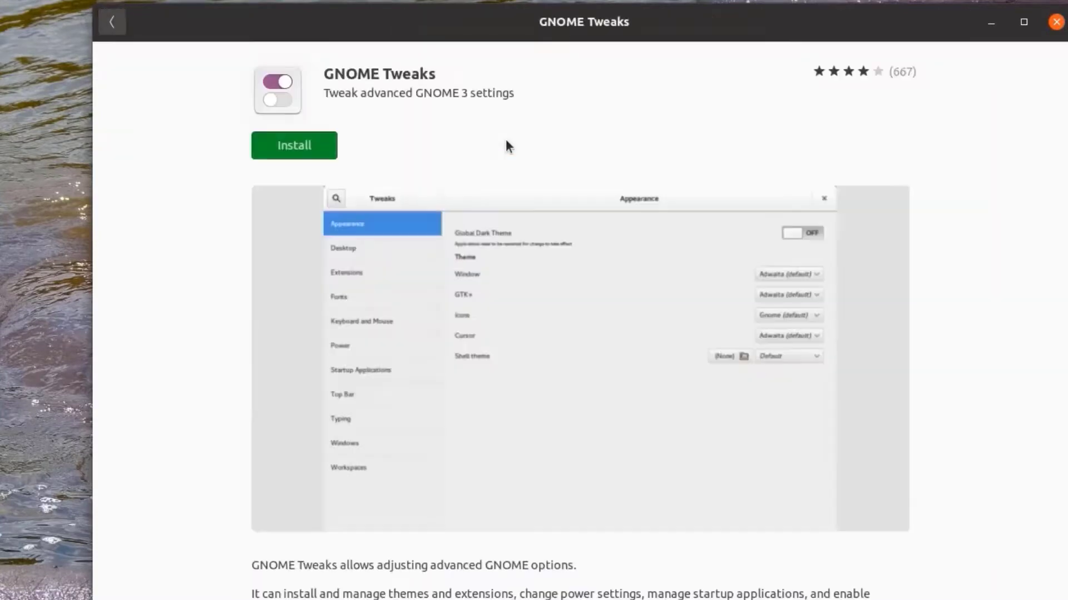
{"action": "left_click", "coordinate": [274, 147]}
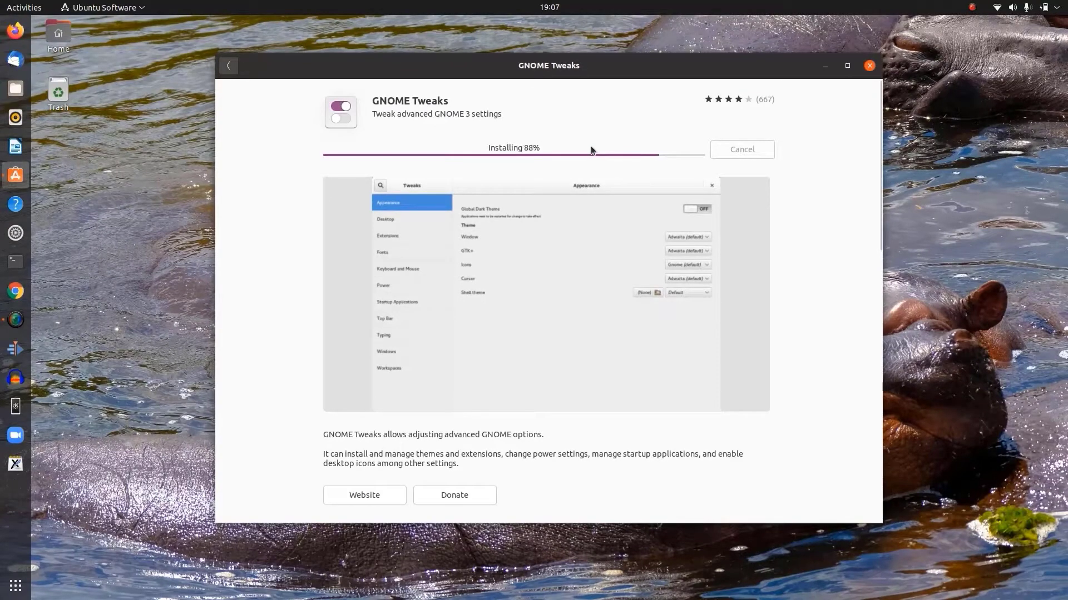
{"action": "left_click", "coordinate": [102, 8]}
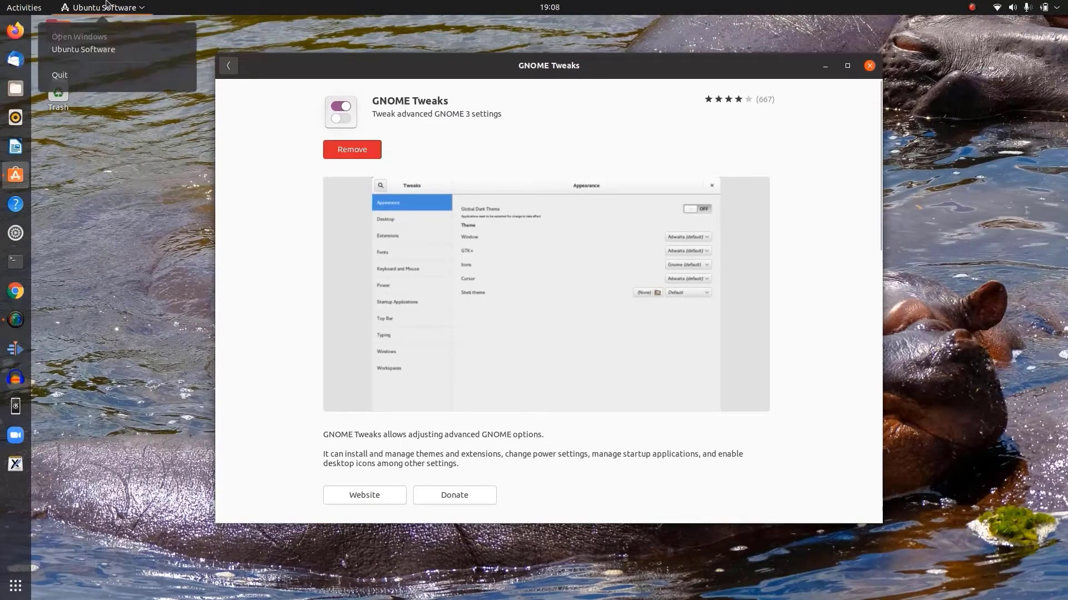
{"action": "left_click", "coordinate": [103, 73]}
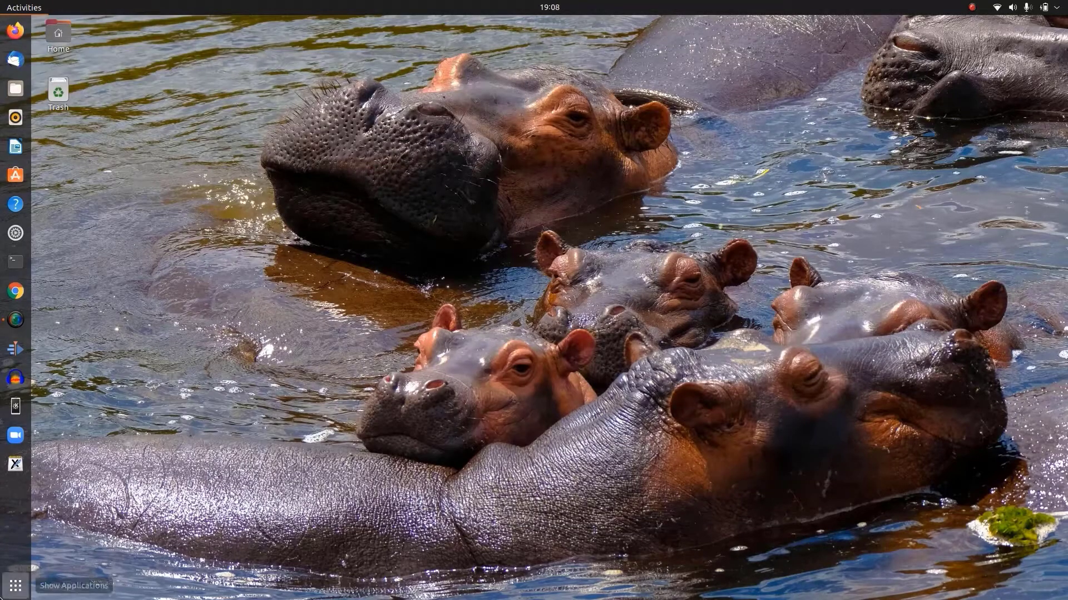
- Launch Extensions and toggle the global extensions switch off and back on
{"action": "left_click", "coordinate": [16, 586]}
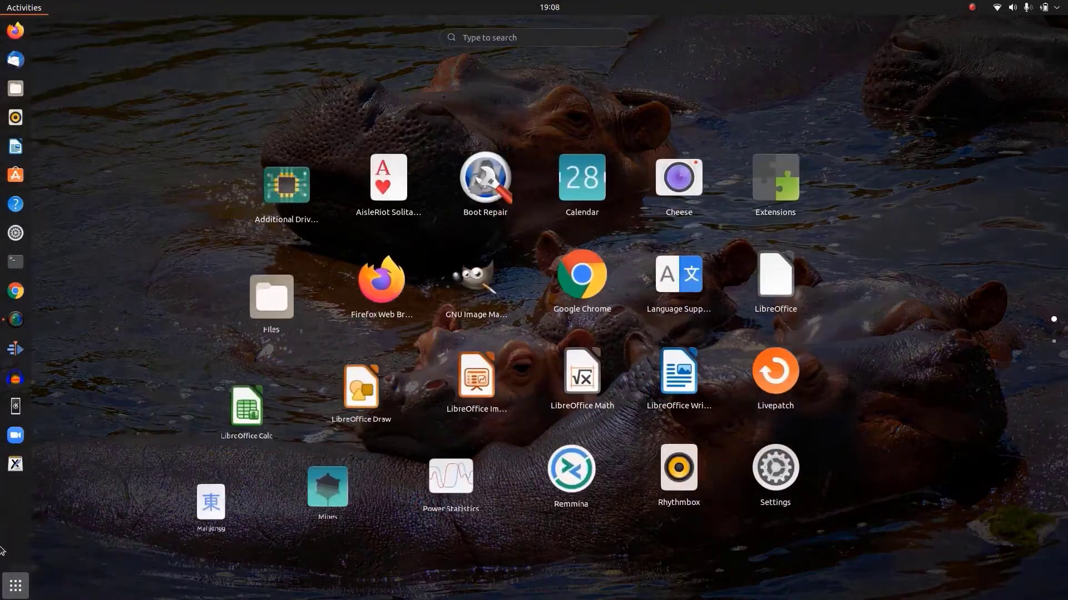
{"action": "left_click", "coordinate": [763, 180]}
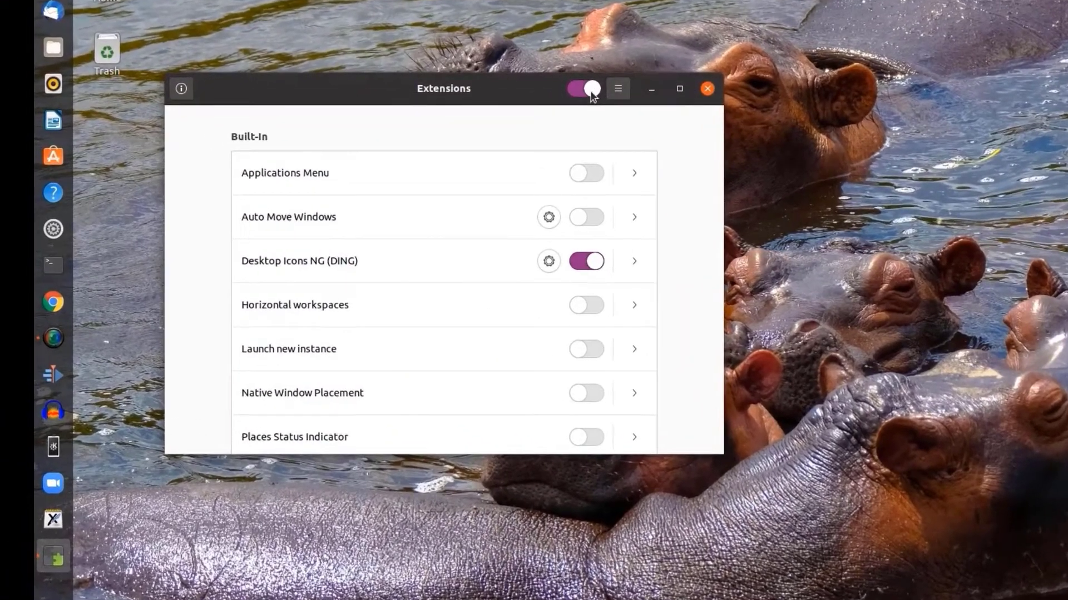
{"action": "left_click", "coordinate": [442, 121]}
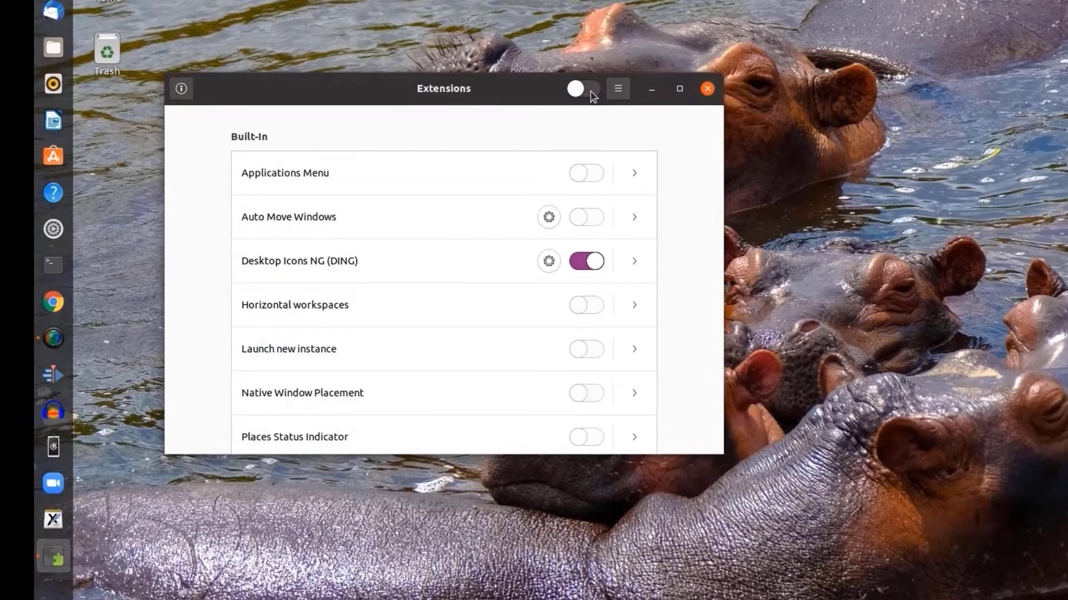
{"action": "left_click", "coordinate": [592, 95]}
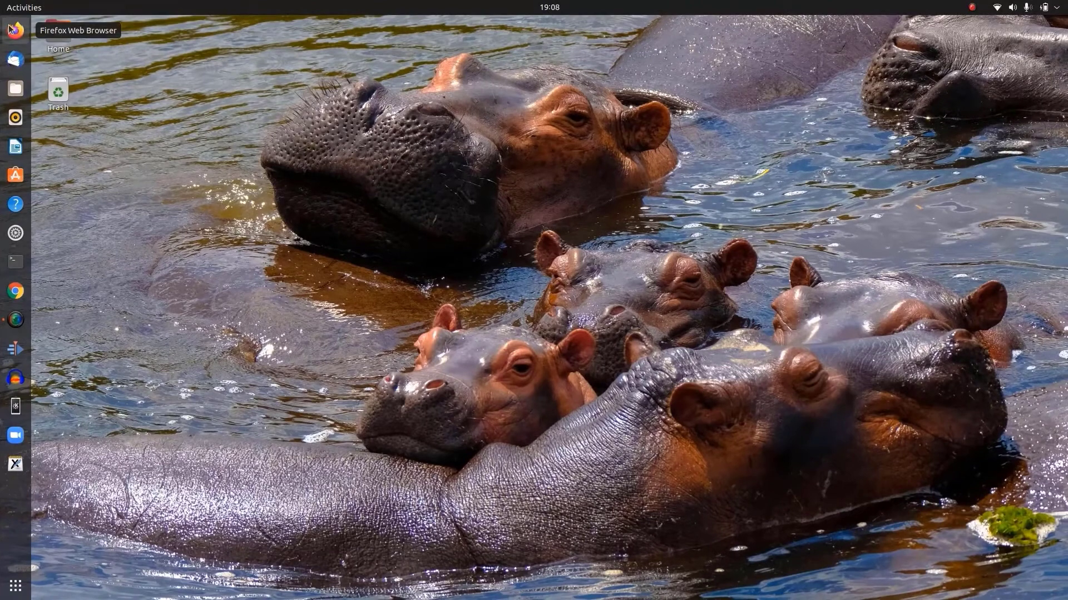
- Launch Firefox and load extensions.gnome.org
{"action": "left_click", "coordinate": [13, 29]}
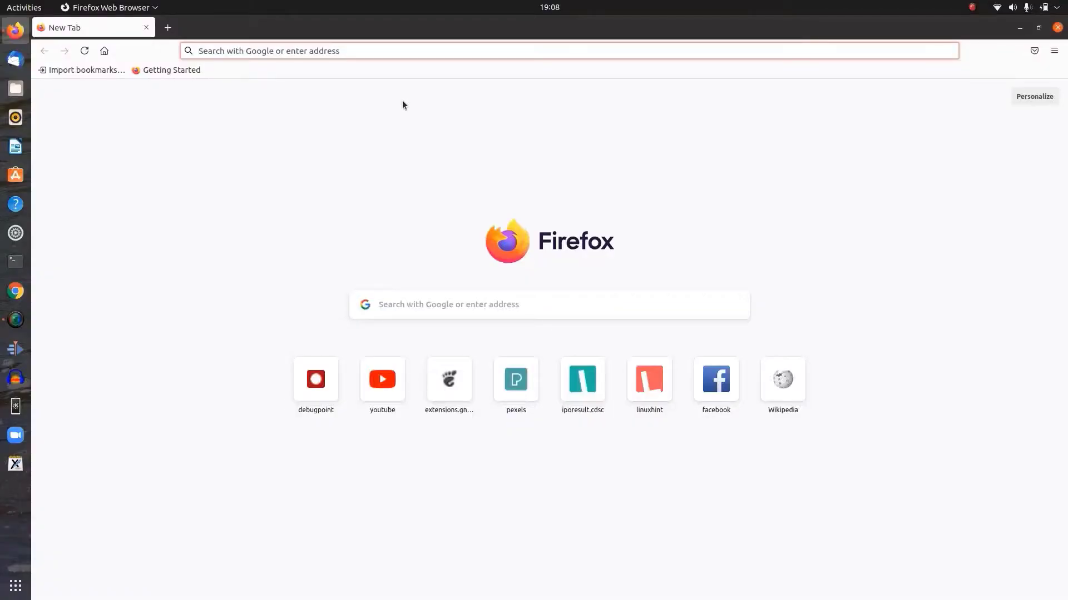
{"action": "left_click", "coordinate": [290, 54]}
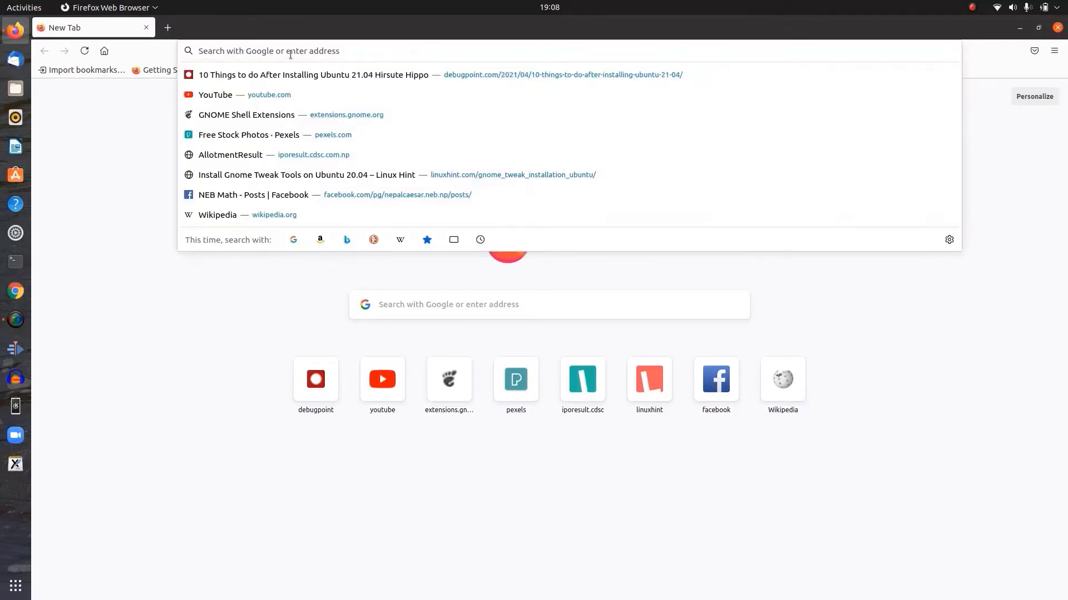
{"action": "type", "text": "extesn"}
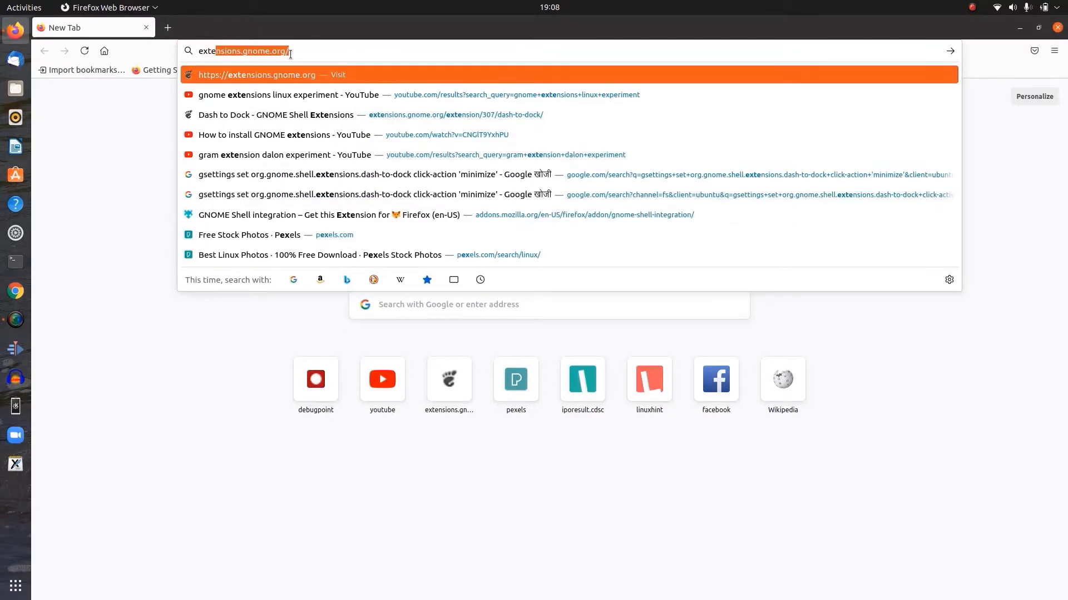
{"action": "type", "text": "ions"}
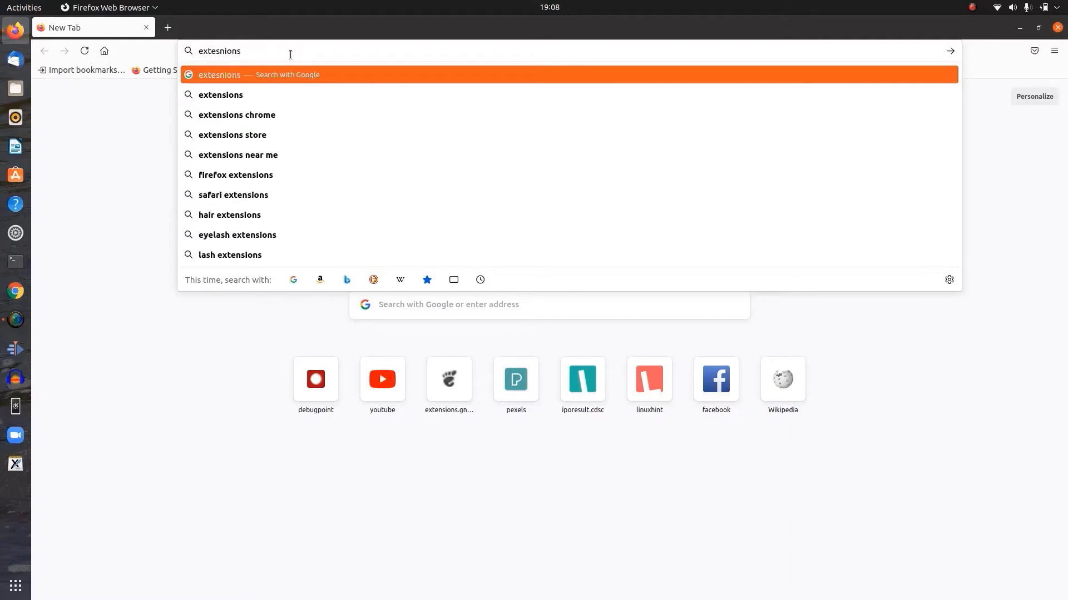
{"action": "key", "text": "BackSpace"}
{"action": "key", "text": "BackSpace"}
{"action": "key", "text": "BackSpace"}
{"action": "key", "text": "BackSpace"}
{"action": "key", "text": "BackSpace"}
{"action": "key", "text": "BackSpace"}
{"action": "type", "text": "nsions.gnome"}
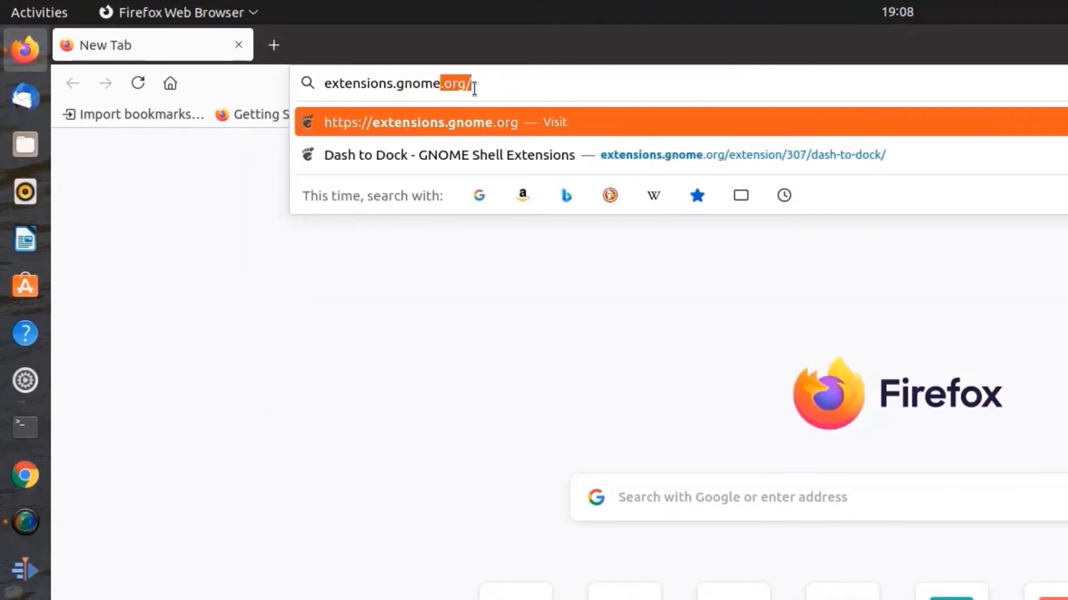
{"action": "key", "text": "Return"}
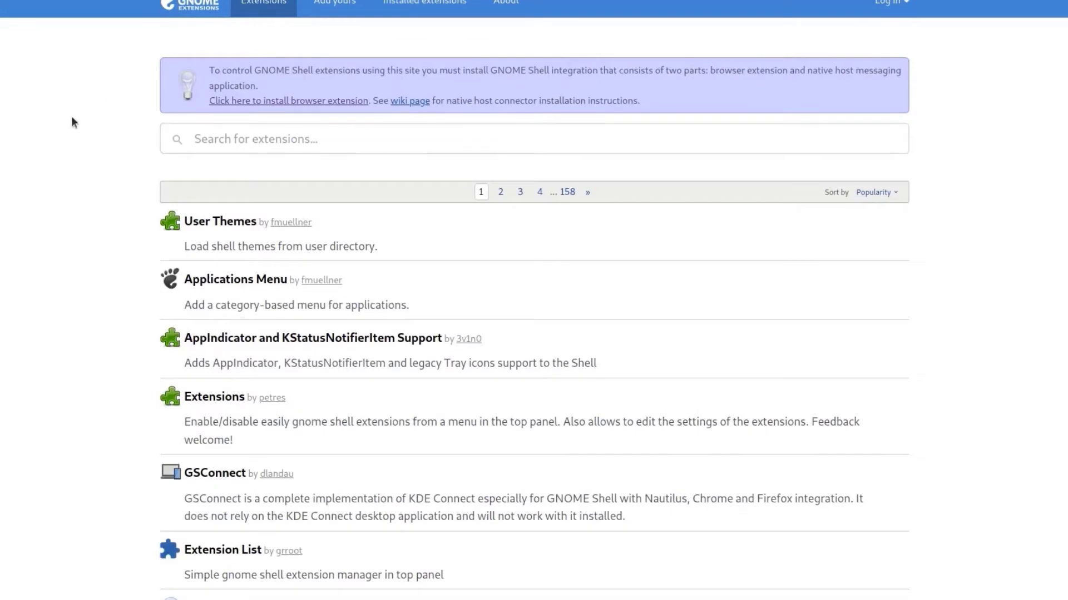
- Install the GNOME Shell integration browser add-on
{"action": "left_click", "coordinate": [301, 101]}
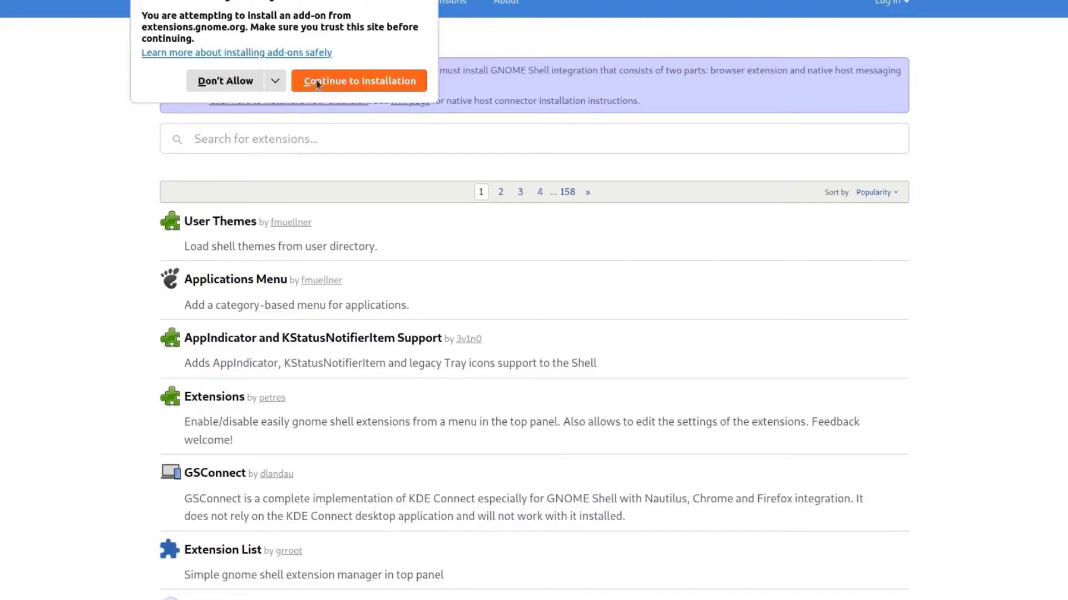
{"action": "left_click", "coordinate": [317, 83]}
{"action": "left_click", "coordinate": [420, 106]}
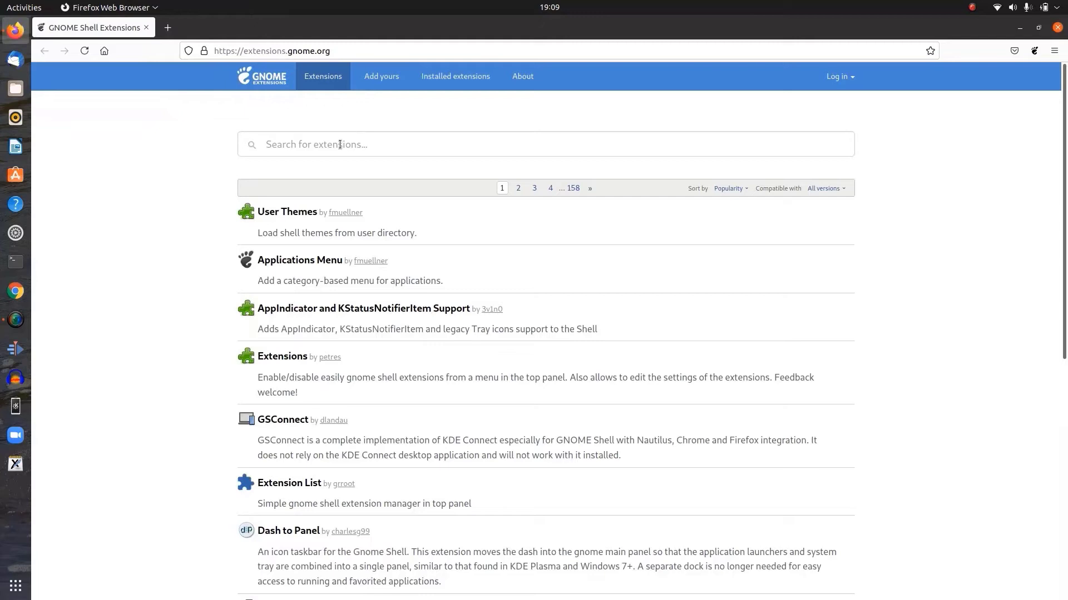
- Search 'dash to dock' and open the Dash to Dock extension page
{"action": "left_click", "coordinate": [339, 144]}
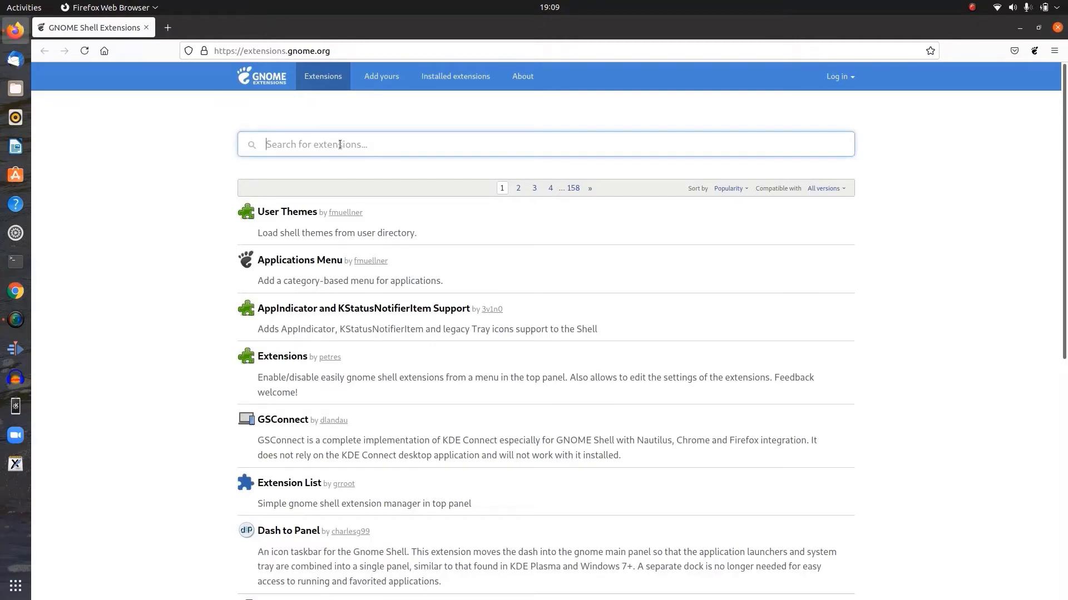
{"action": "type", "text": "dash to"}
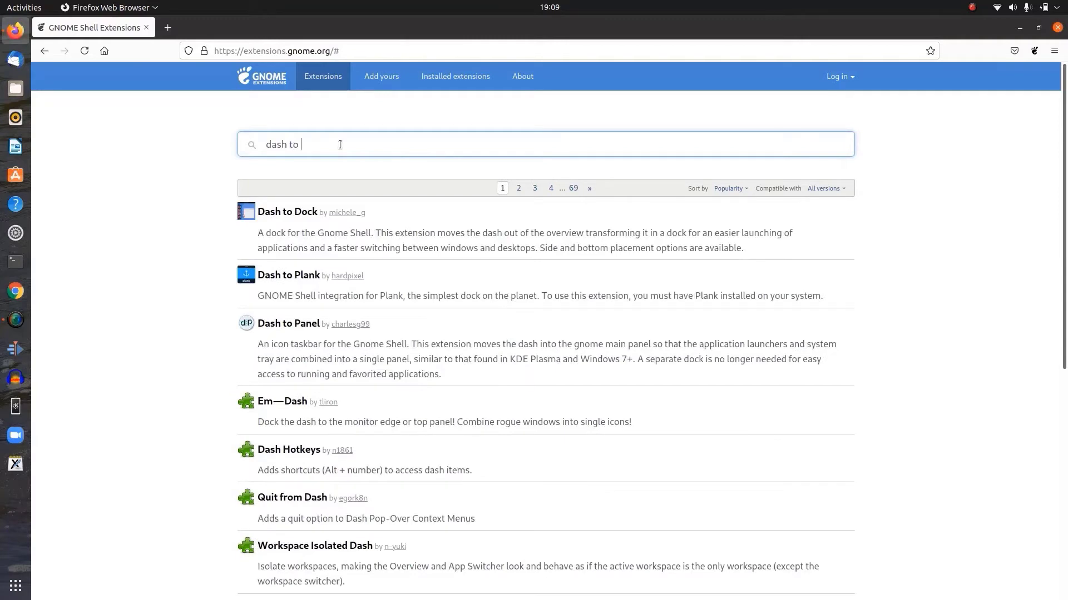
{"action": "type", "text": " dock"}
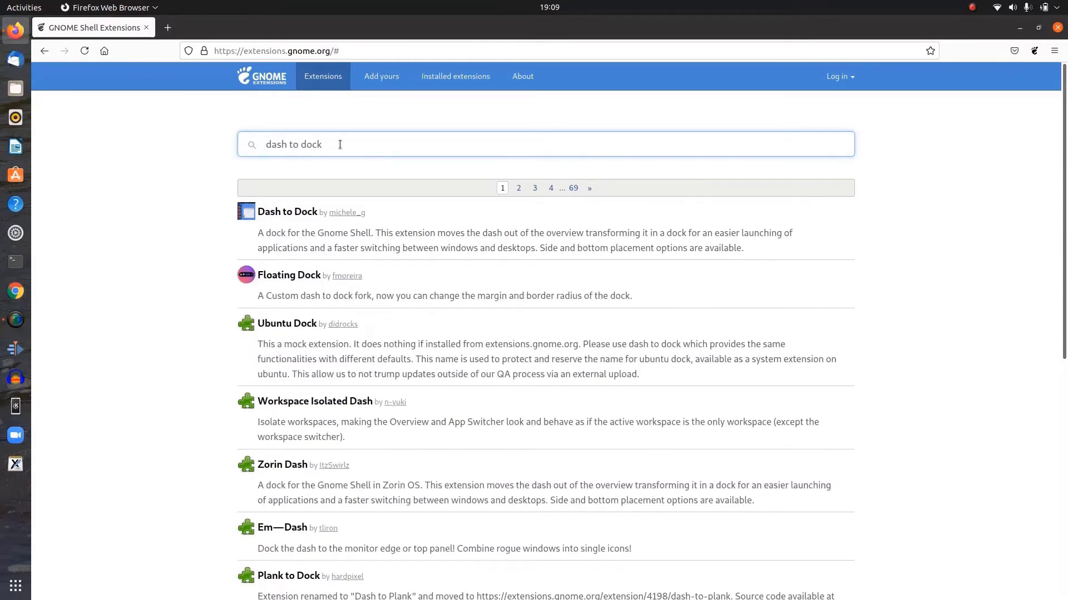
{"action": "left_click", "coordinate": [270, 212]}
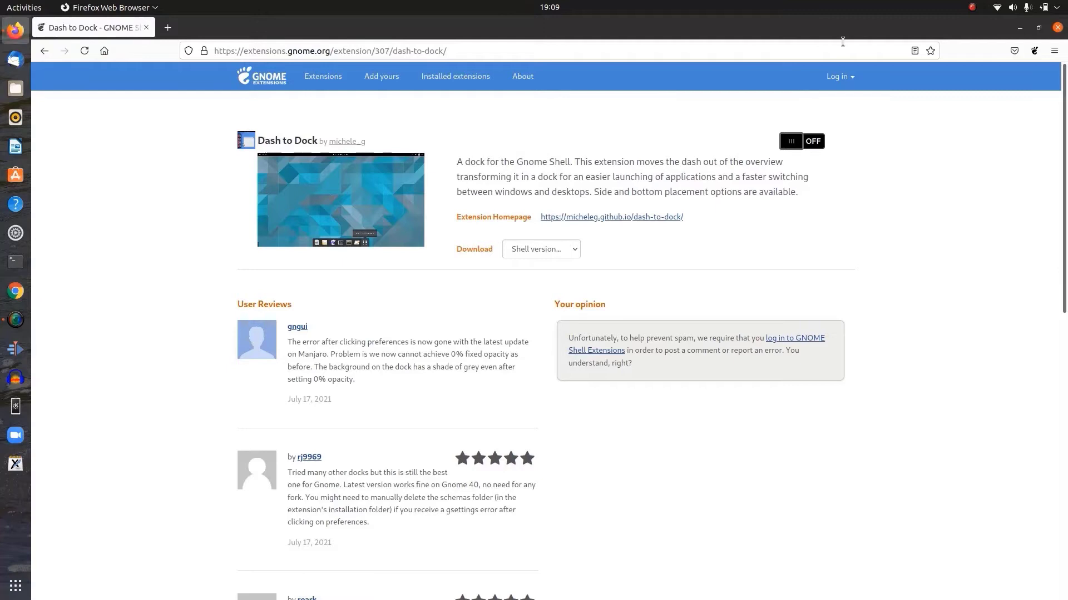
- Switch Dash to Dock ON, confirm its installation, and show all applications
{"action": "left_click", "coordinate": [809, 143]}
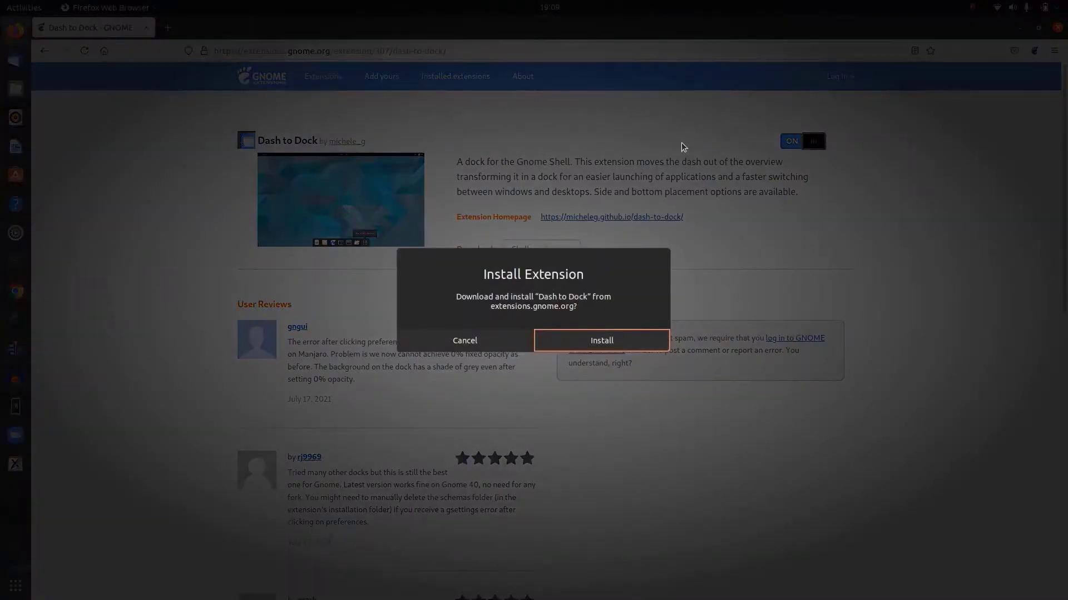
{"action": "left_click", "coordinate": [613, 336]}
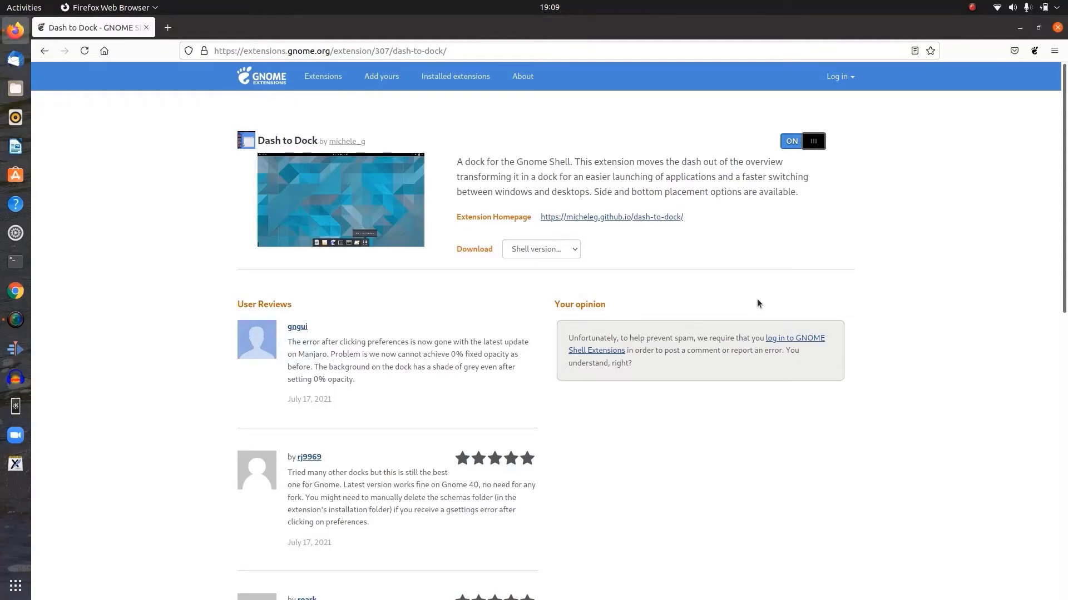
{"action": "left_click", "coordinate": [16, 585]}
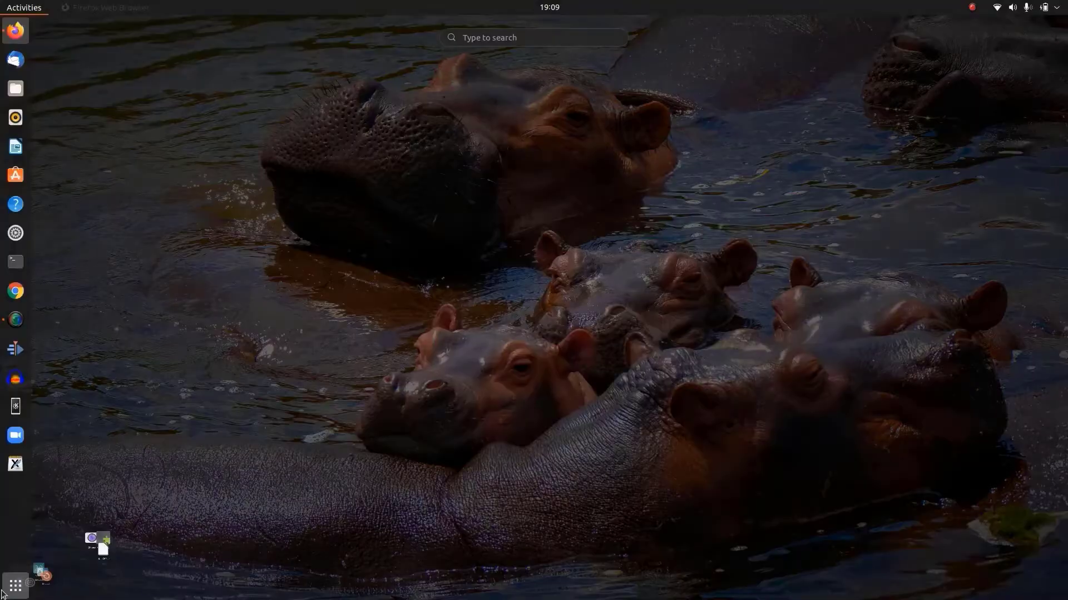
- Open Extensions, move its window right, and toggle Dash to Dock off and on
{"action": "left_click", "coordinate": [773, 191]}
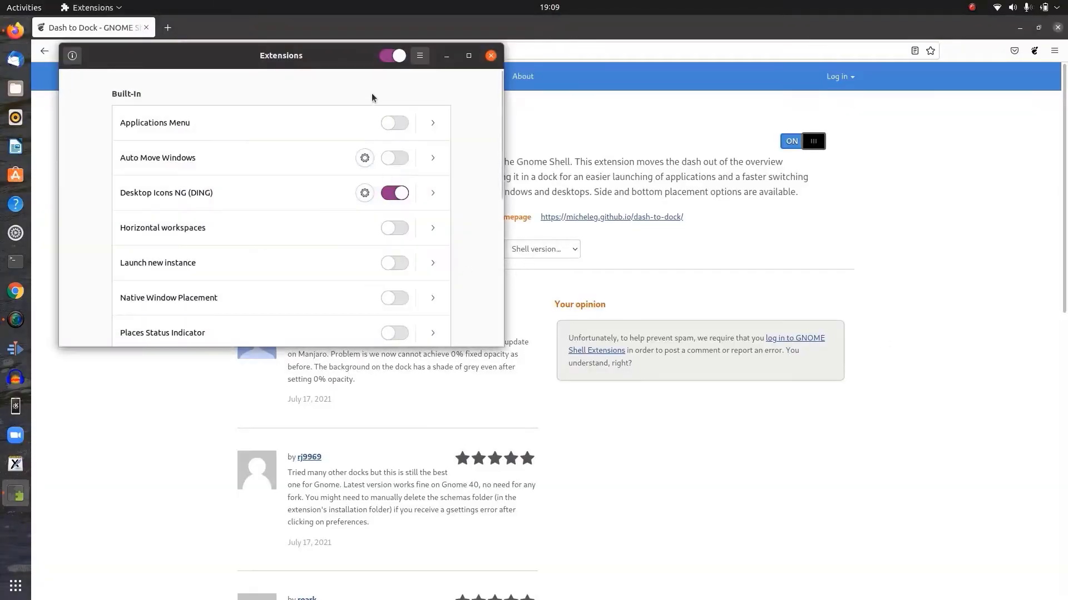
{"action": "left_click_drag", "start_coordinate": [226, 58], "coordinate": [365, 110]}
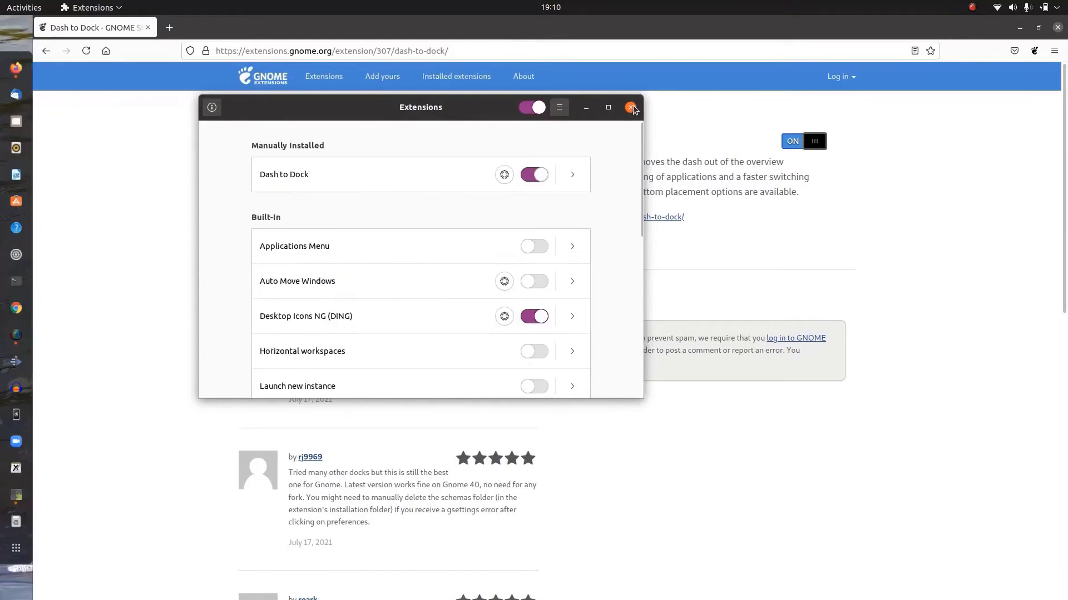
{"action": "left_click_drag", "start_coordinate": [404, 115], "coordinate": [480, 120]}
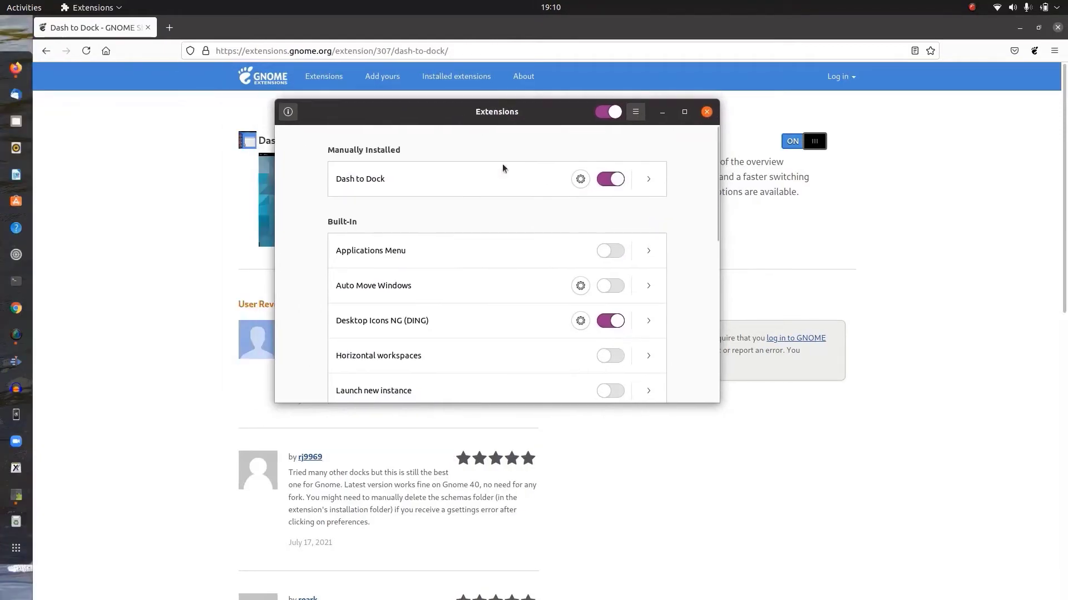
{"action": "left_click", "coordinate": [610, 179]}
{"action": "left_click", "coordinate": [610, 179]}
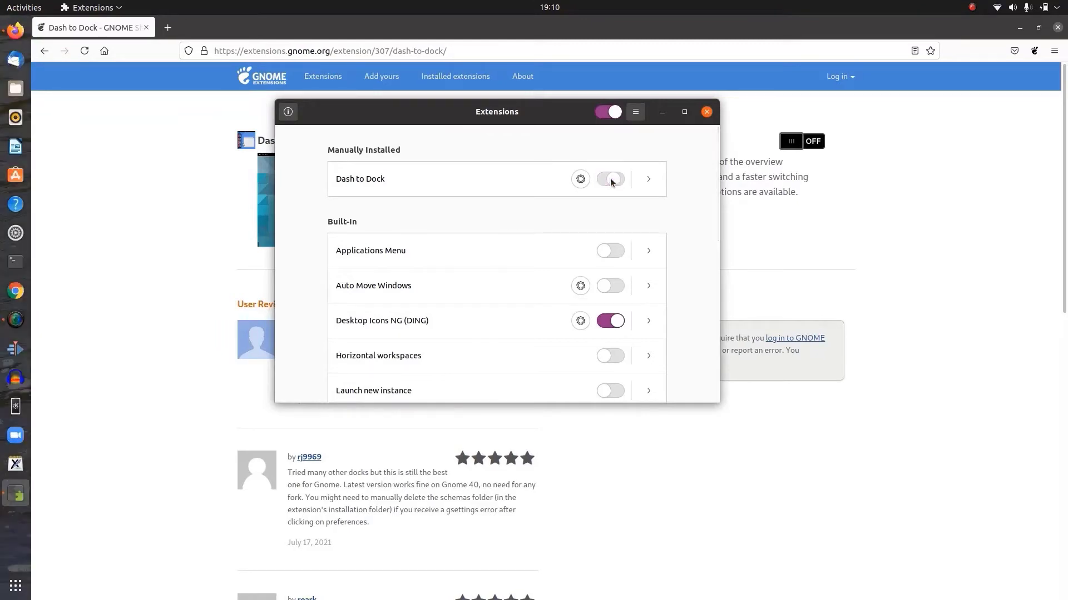
- Quit Firefox, toggle Dash to Dock off and on again, and move Extensions up-left
{"action": "left_click", "coordinate": [333, 23]}
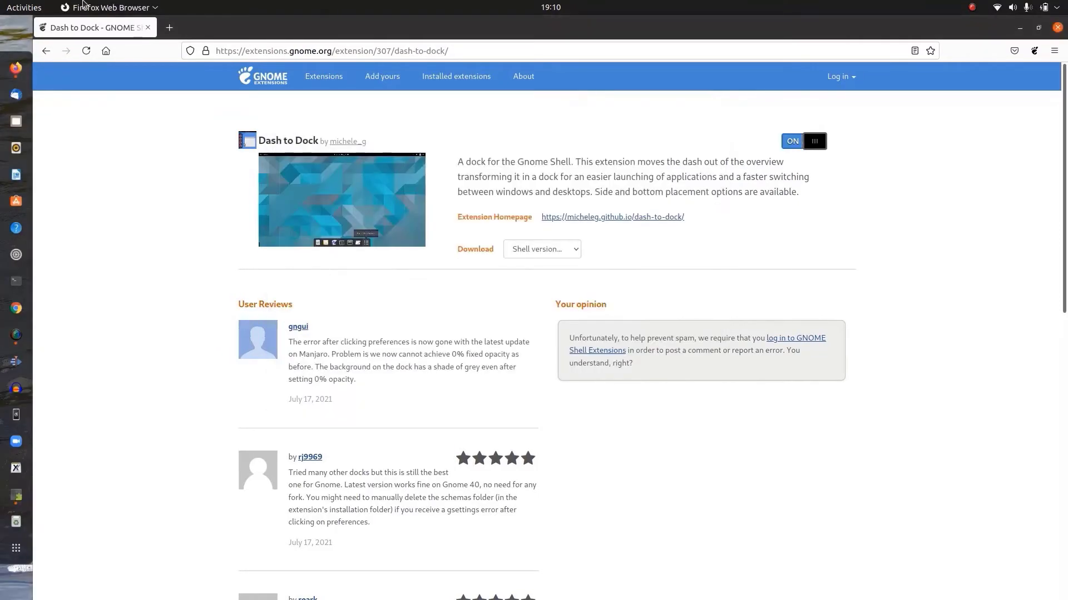
{"action": "left_click", "coordinate": [86, 7]}
{"action": "left_click", "coordinate": [102, 124]}
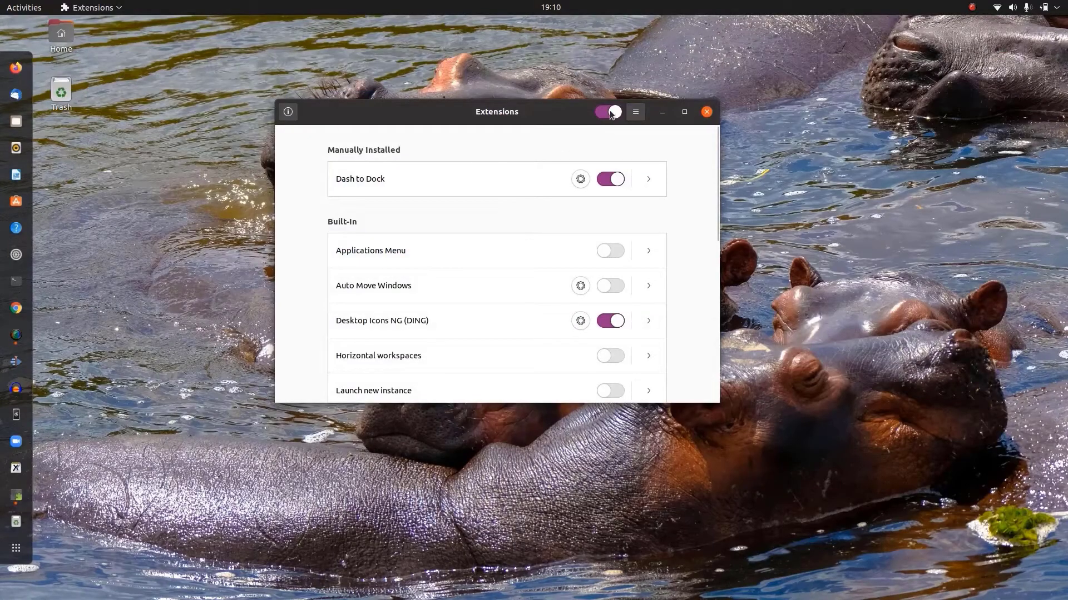
{"action": "left_click", "coordinate": [612, 183]}
{"action": "left_click", "coordinate": [615, 181]}
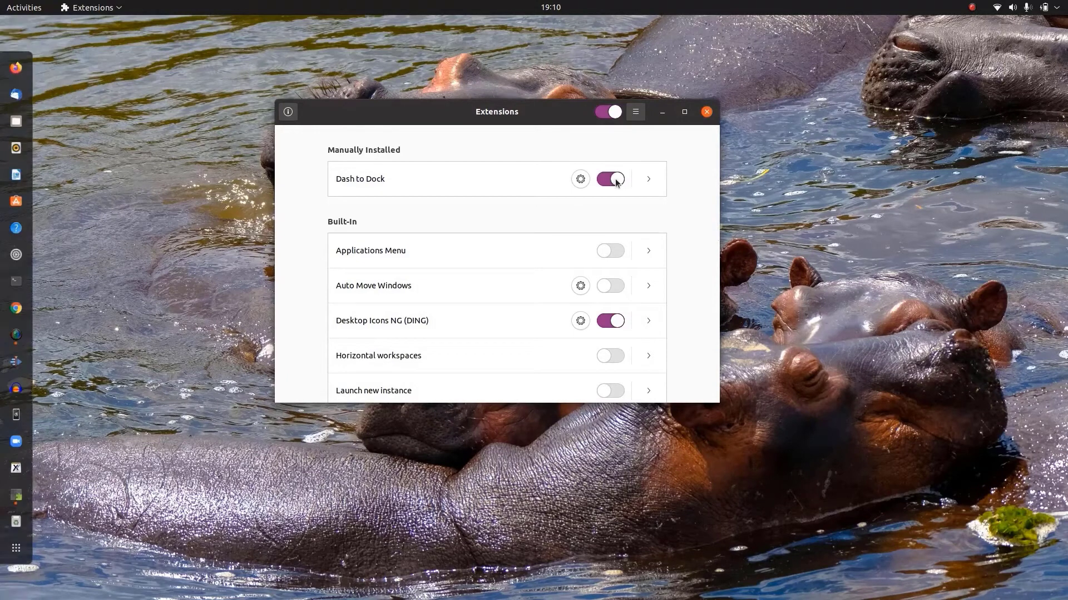
{"action": "left_click_drag", "start_coordinate": [500, 114], "coordinate": [481, 81]}
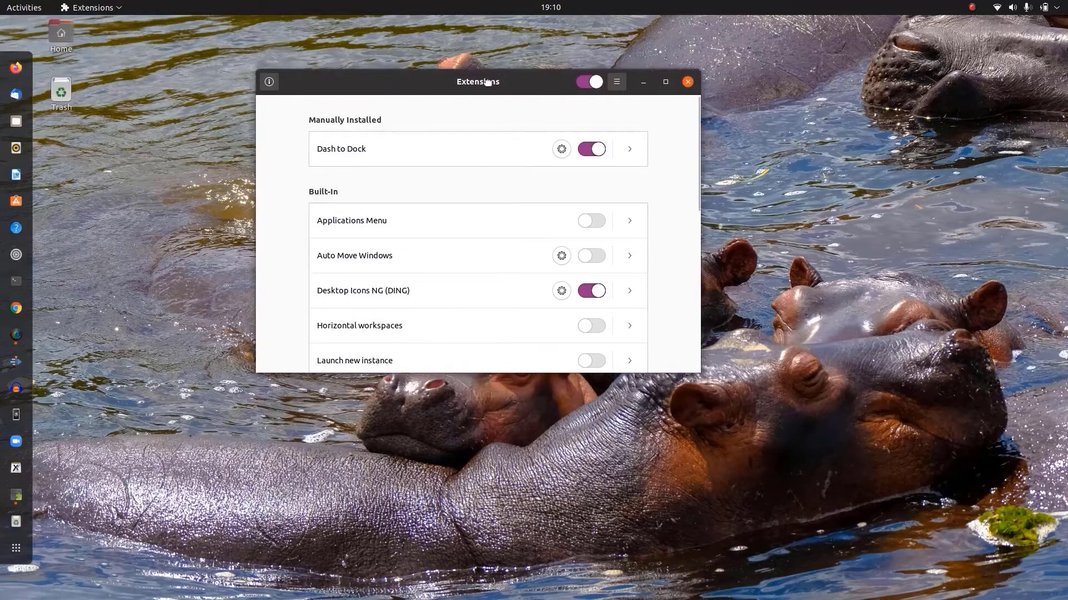
- Turn on intelligent autohide in Dash to Dock settings, testing it by maximizing Extensions
{"action": "left_click", "coordinate": [562, 147]}
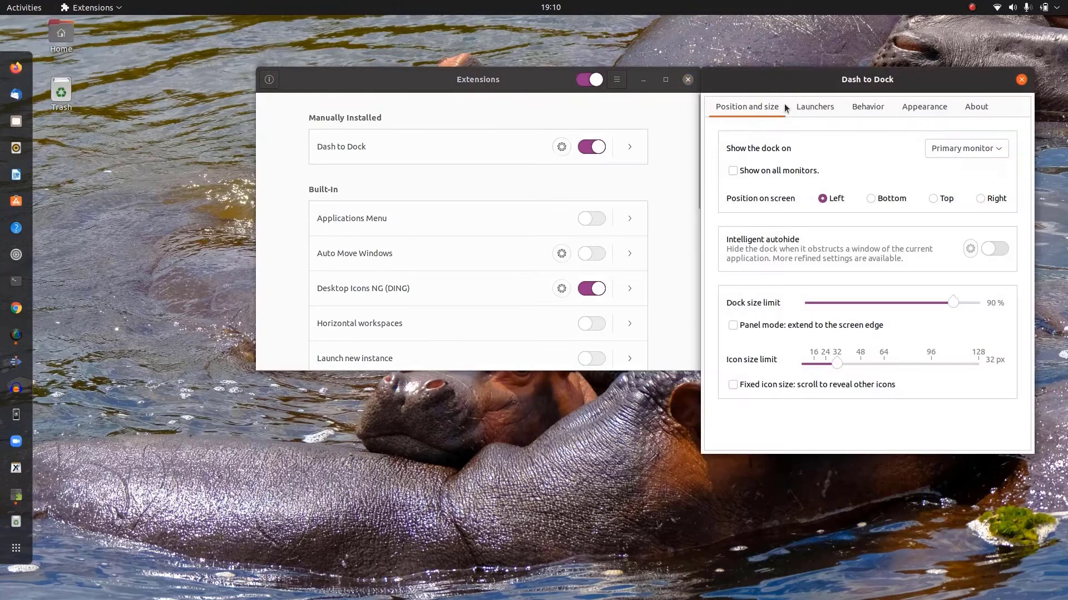
{"action": "left_click_drag", "start_coordinate": [826, 91], "coordinate": [443, 93]}
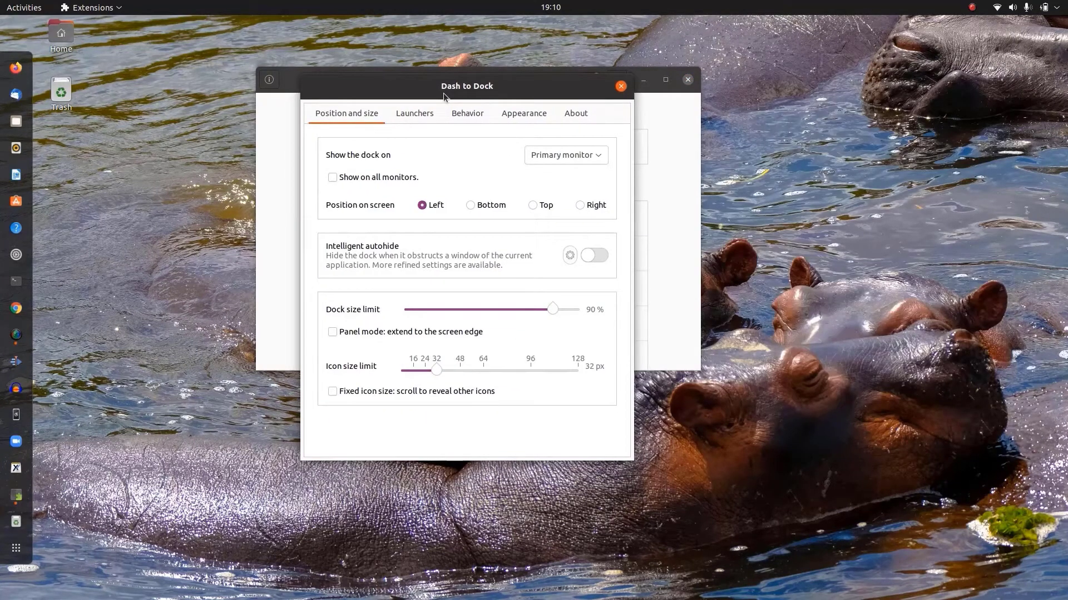
{"action": "left_click", "coordinate": [583, 257]}
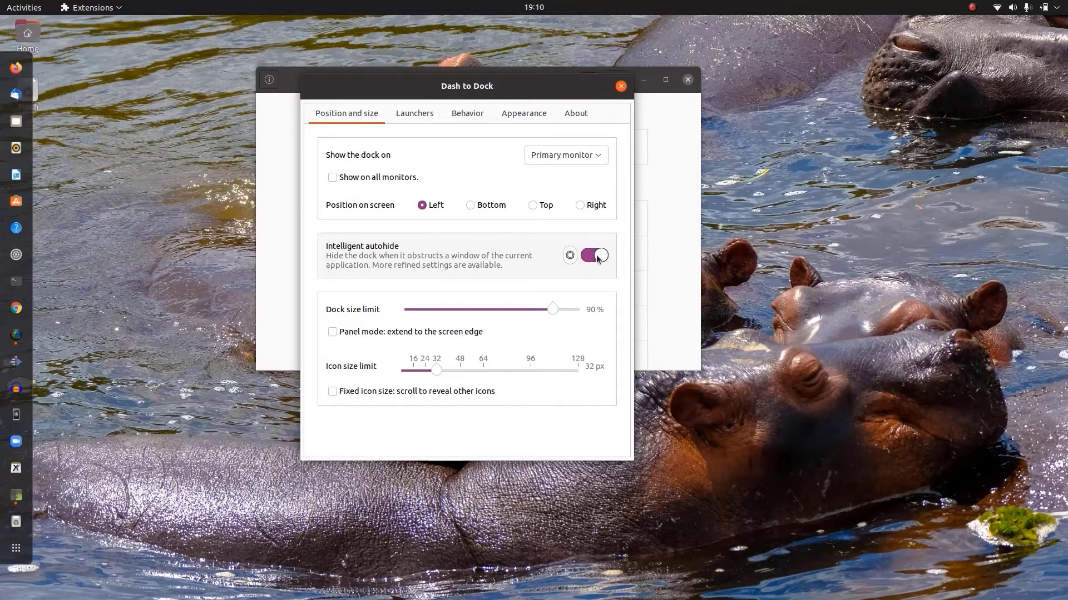
{"action": "left_click_drag", "start_coordinate": [507, 90], "coordinate": [484, 108]}
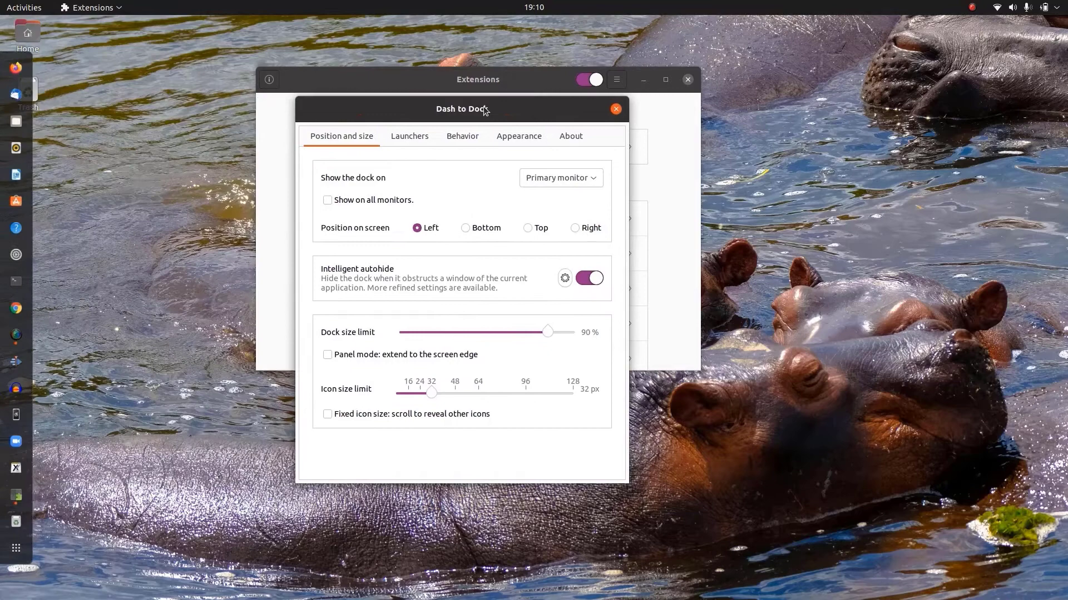
{"action": "left_click", "coordinate": [665, 79]}
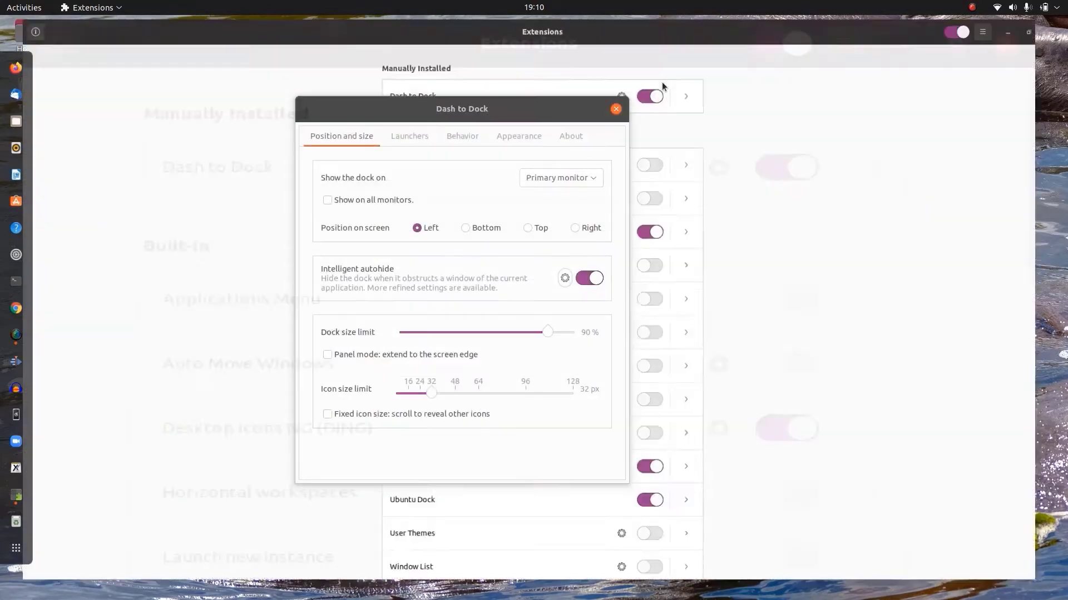
{"action": "left_click", "coordinate": [1031, 29]}
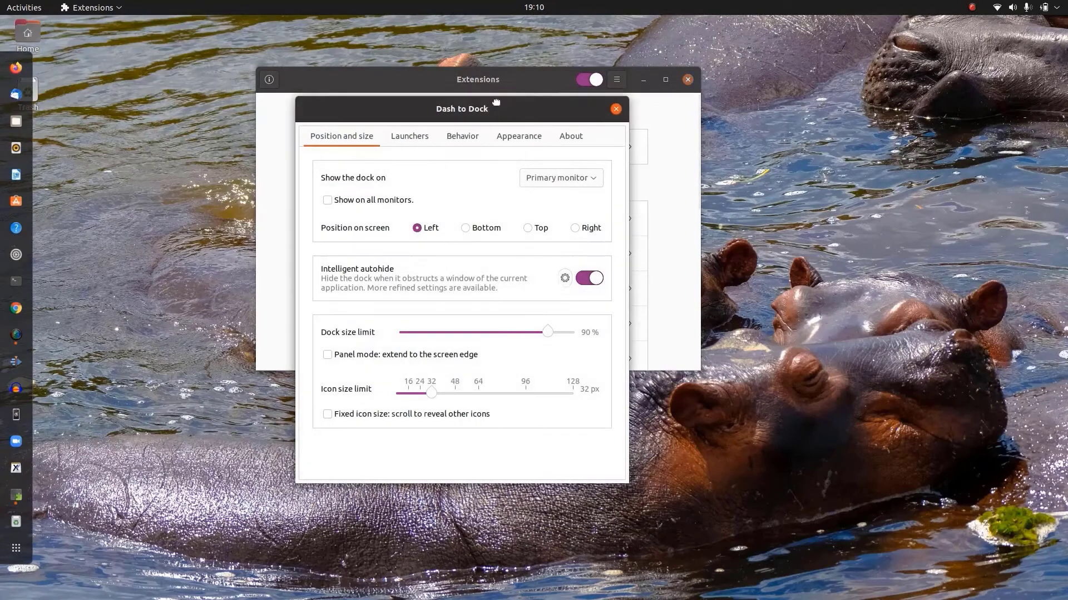
- Set the dock's position on screen to Bottom
{"action": "left_click_drag", "start_coordinate": [525, 105], "coordinate": [561, 73]}
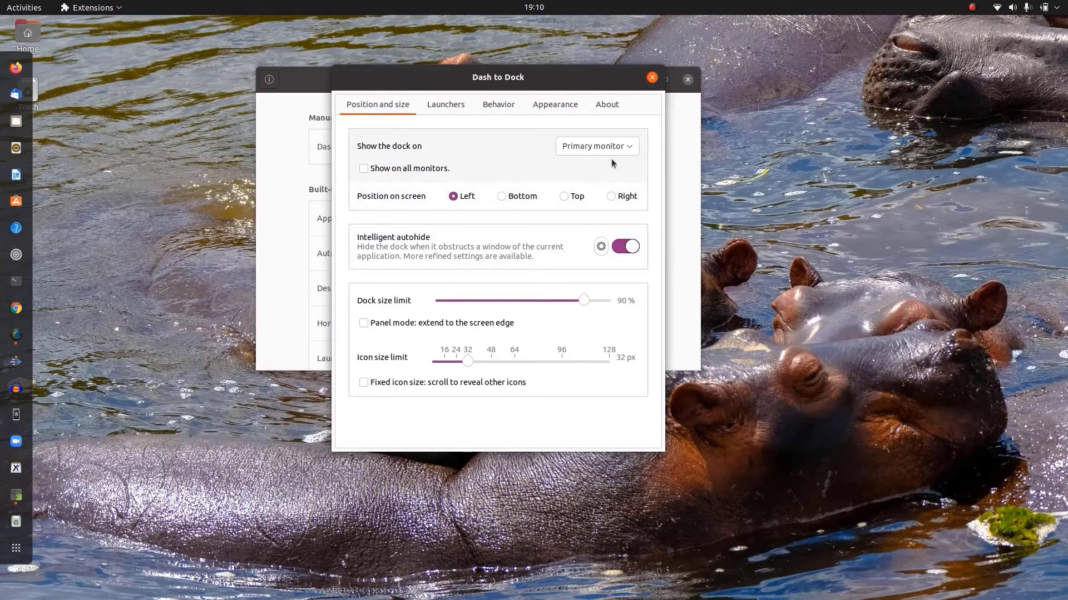
{"action": "left_click", "coordinate": [524, 200]}
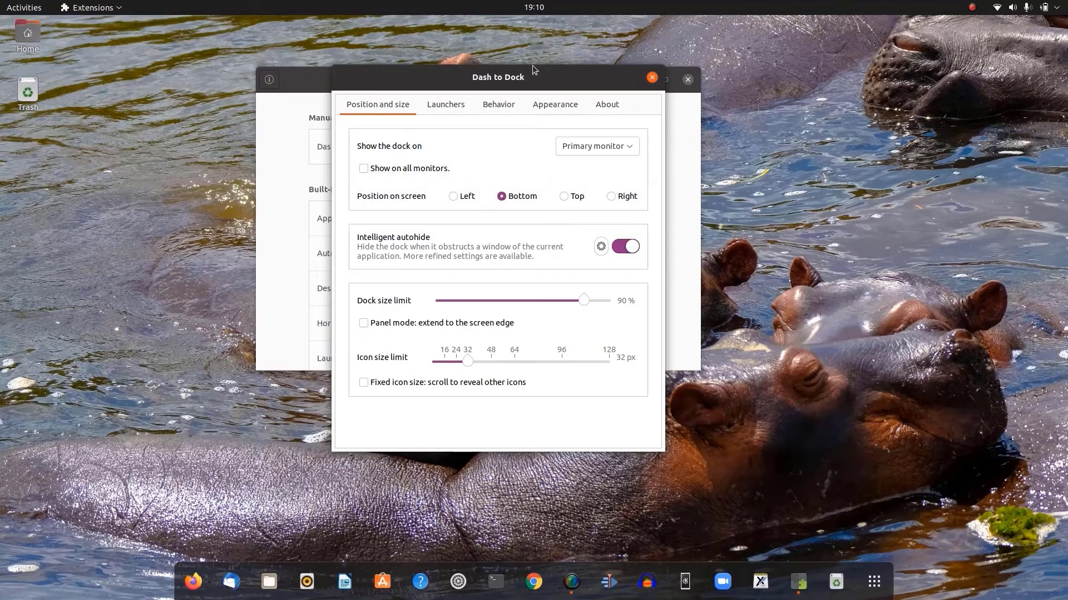
{"action": "left_click_drag", "start_coordinate": [548, 71], "coordinate": [533, 125]}
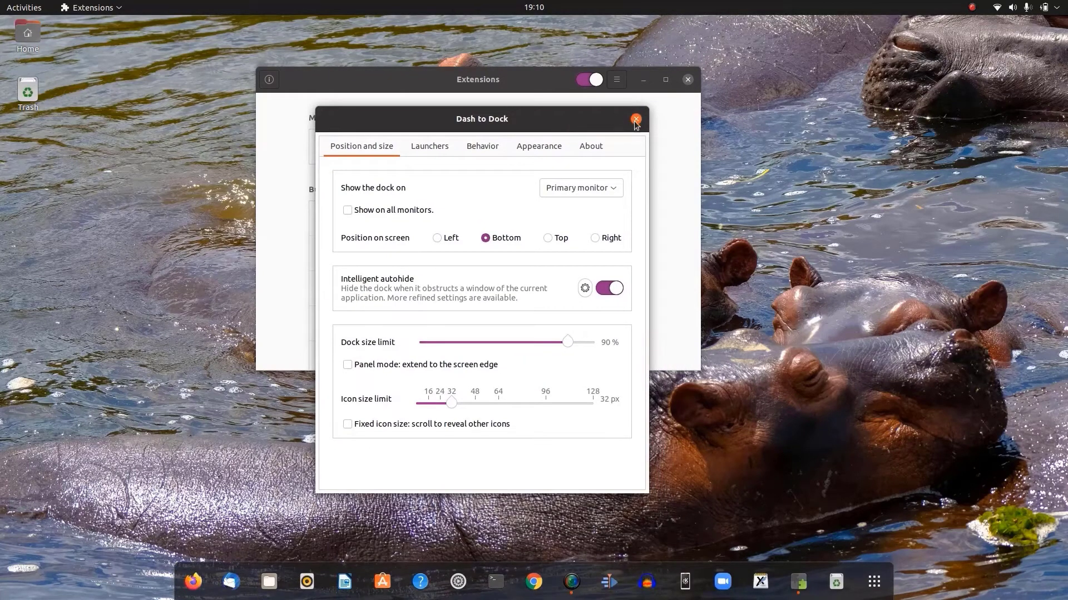
- Close Dash to Dock settings and test the bottom dock's applications grid button twice
{"action": "left_click", "coordinate": [635, 120]}
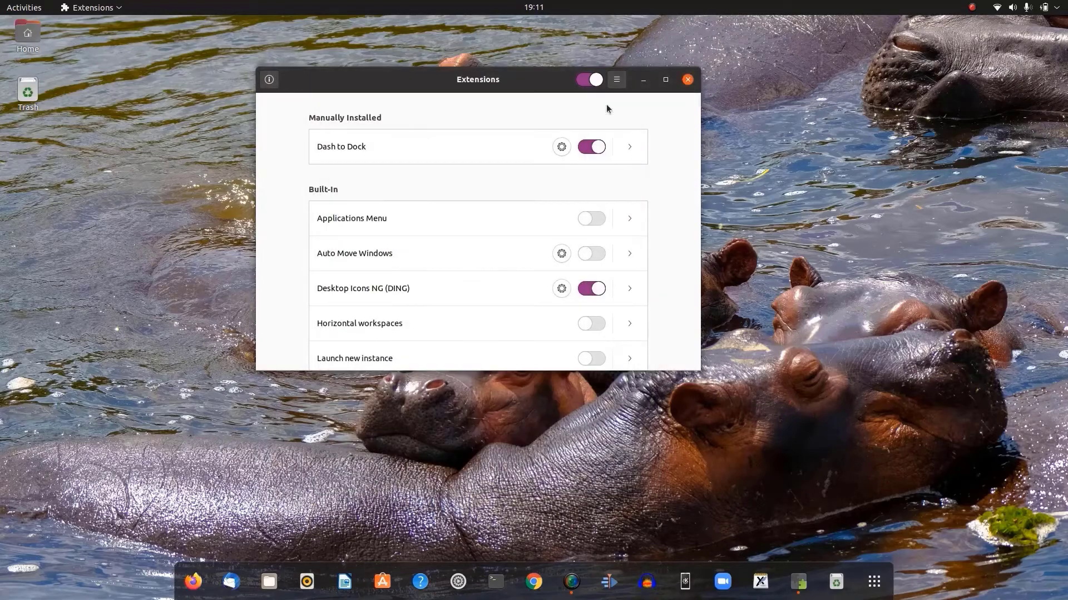
{"action": "left_click", "coordinate": [878, 584]}
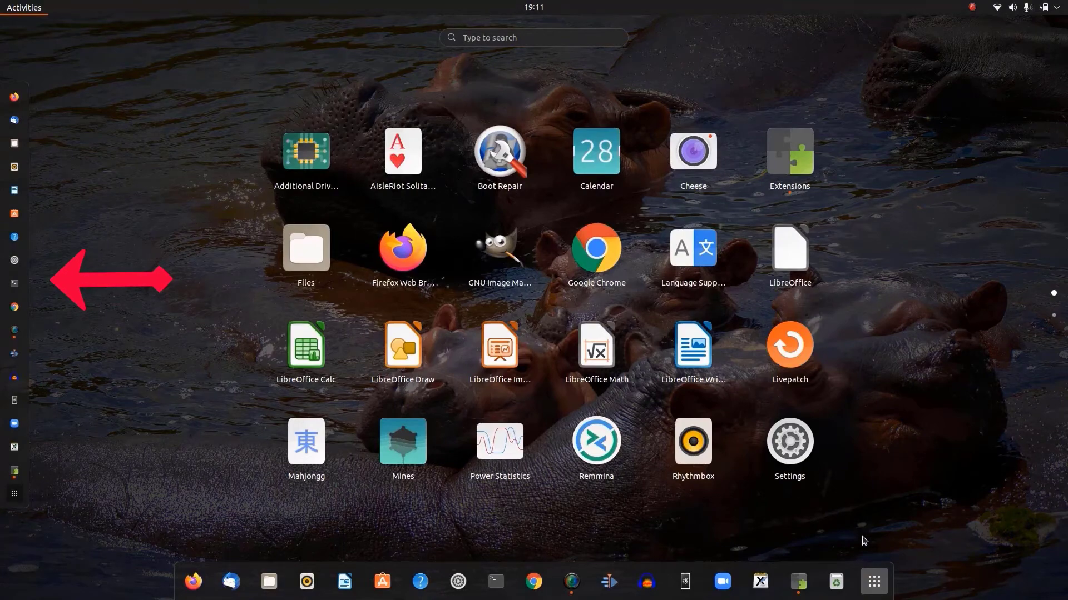
{"action": "left_click", "coordinate": [868, 583]}
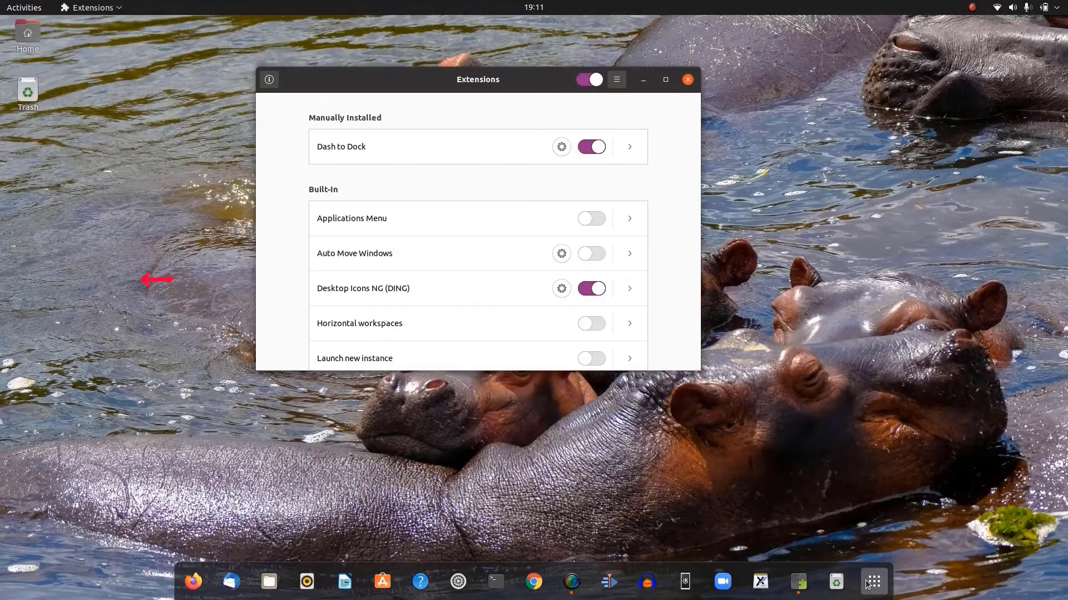
{"action": "left_click", "coordinate": [872, 582]}
{"action": "left_click", "coordinate": [869, 584]}
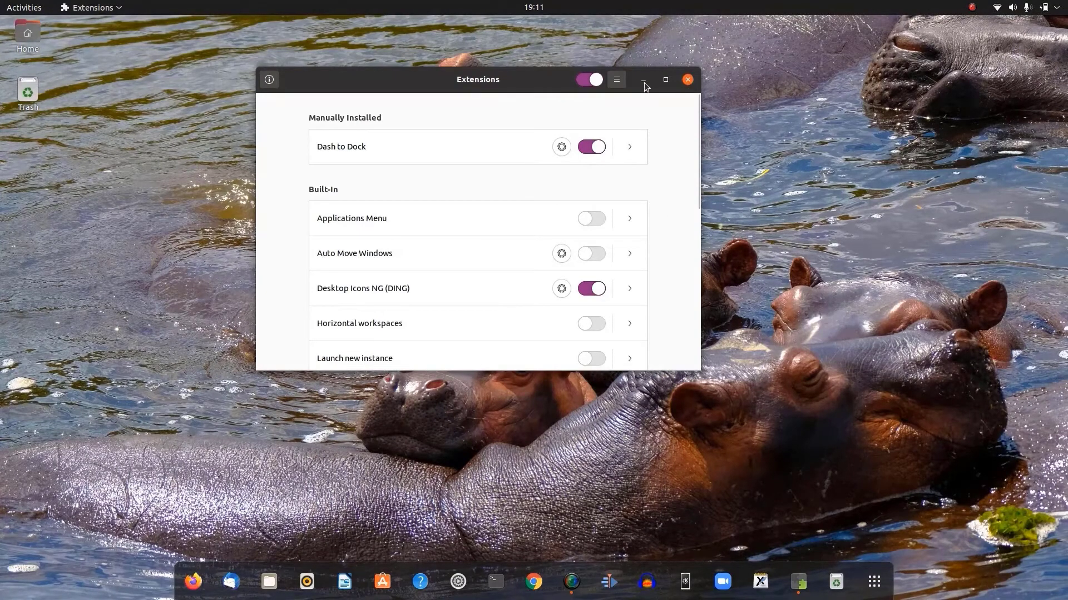
- Re-enable all extensions and maximize Extensions to check the dock autohides
{"action": "left_click", "coordinate": [585, 80]}
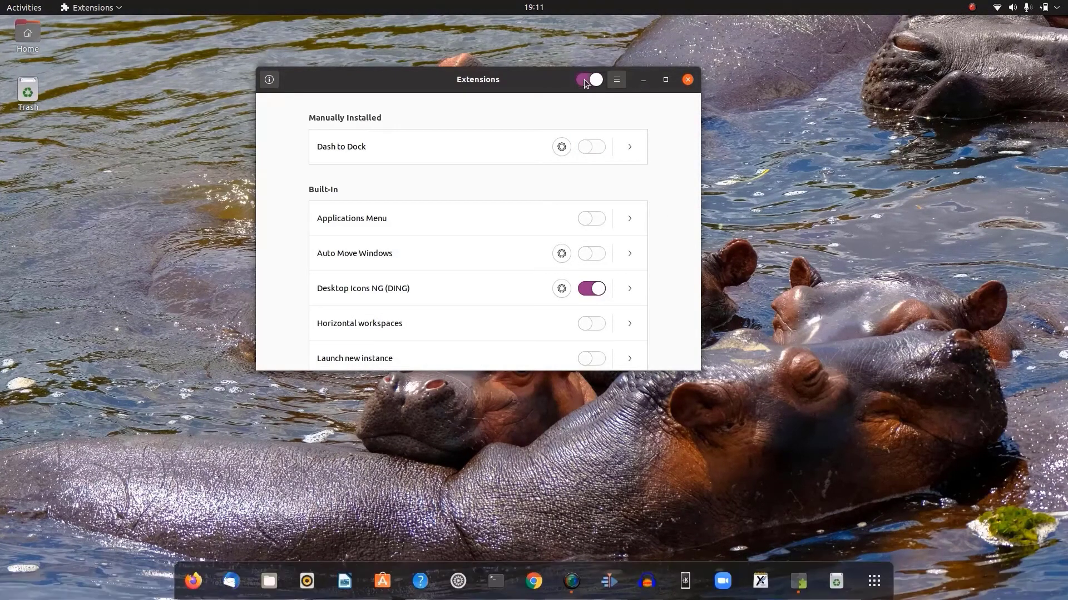
{"action": "left_click", "coordinate": [665, 80]}
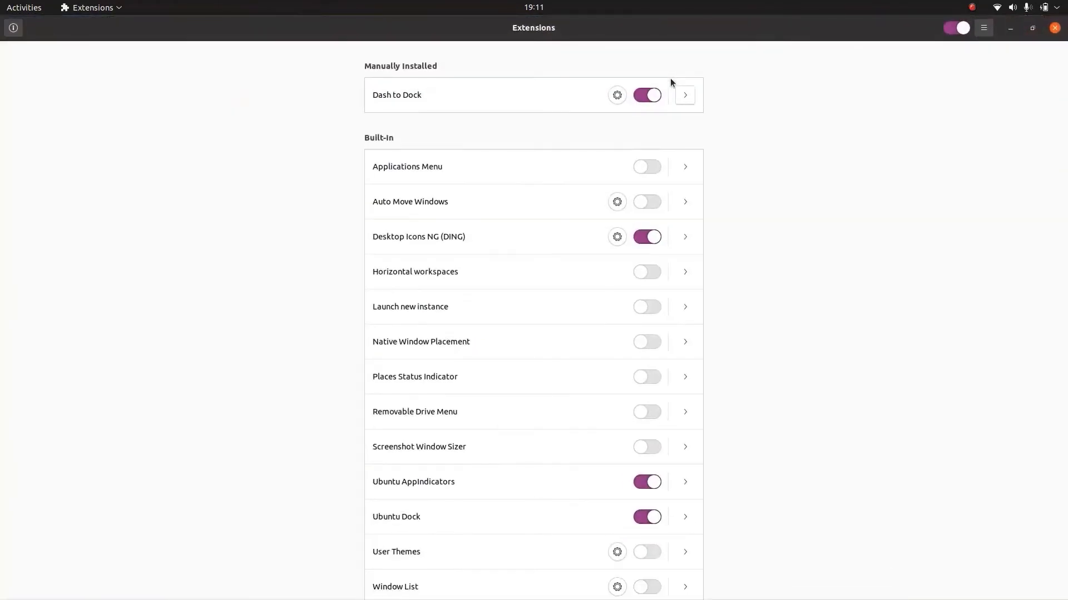
{"action": "left_click", "coordinate": [1030, 29]}
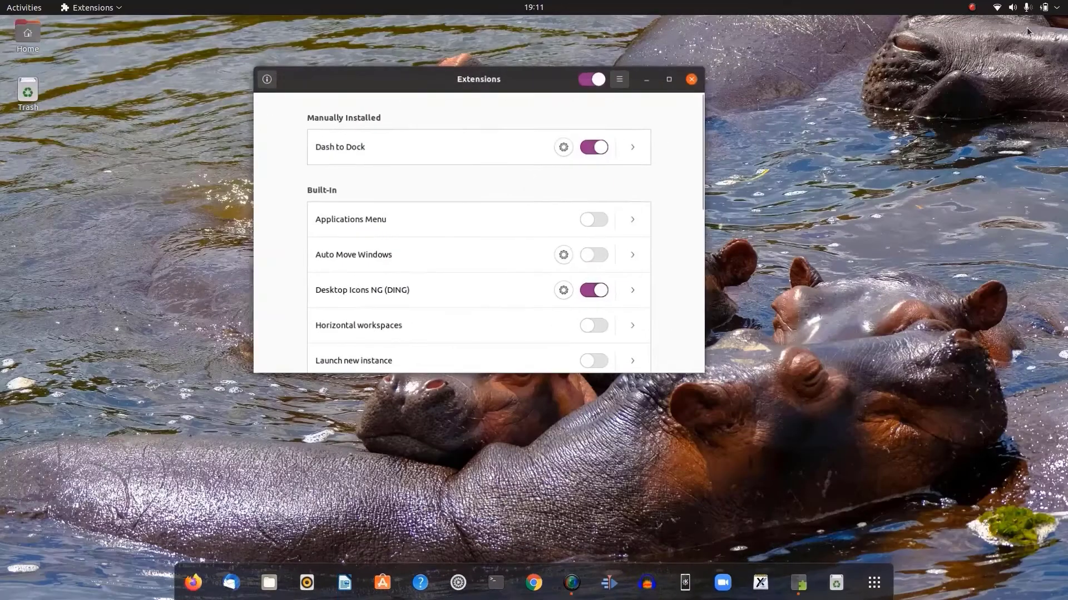
{"action": "left_click", "coordinate": [666, 79]}
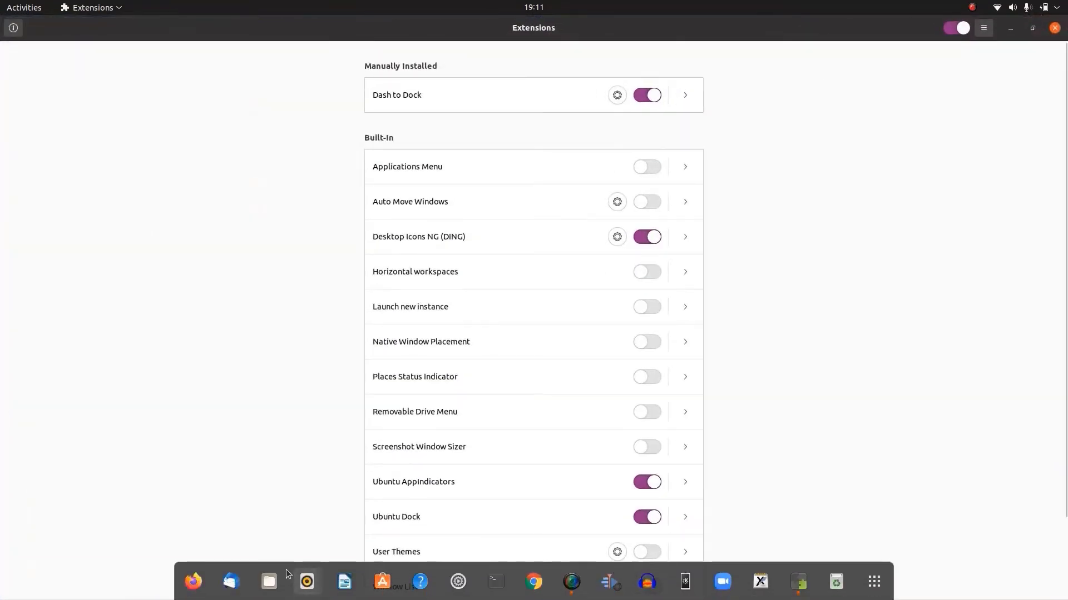
- Test the dock with Rhythmbox, minimizing and restoring its window
{"action": "left_click", "coordinate": [307, 581]}
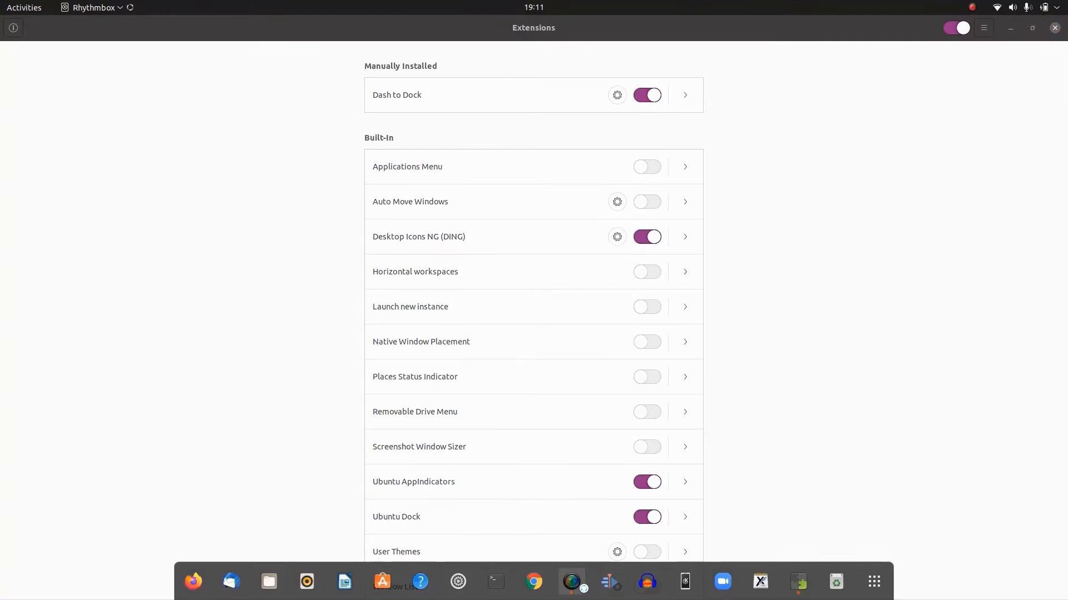
{"action": "left_click", "coordinate": [572, 581]}
{"action": "left_click", "coordinate": [572, 581]}
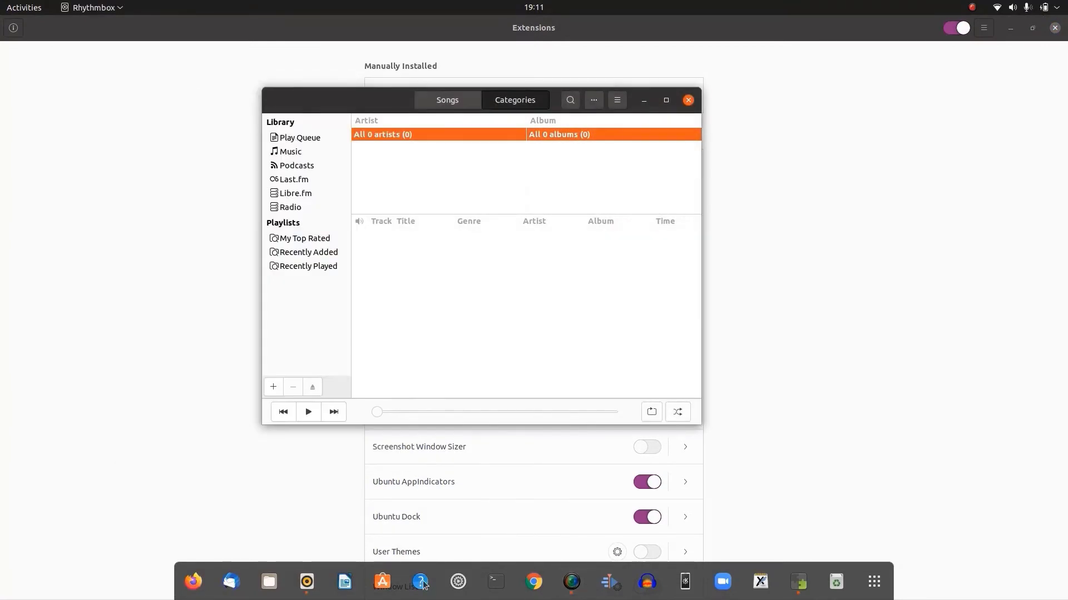
{"action": "left_click", "coordinate": [307, 581]}
{"action": "left_click", "coordinate": [307, 581]}
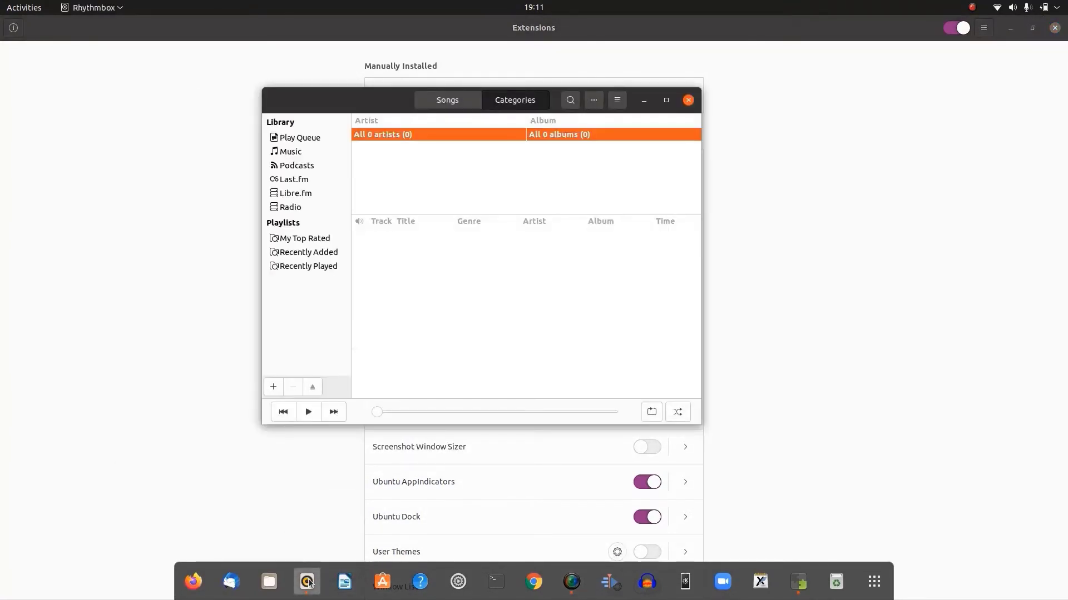
{"action": "left_click", "coordinate": [307, 581]}
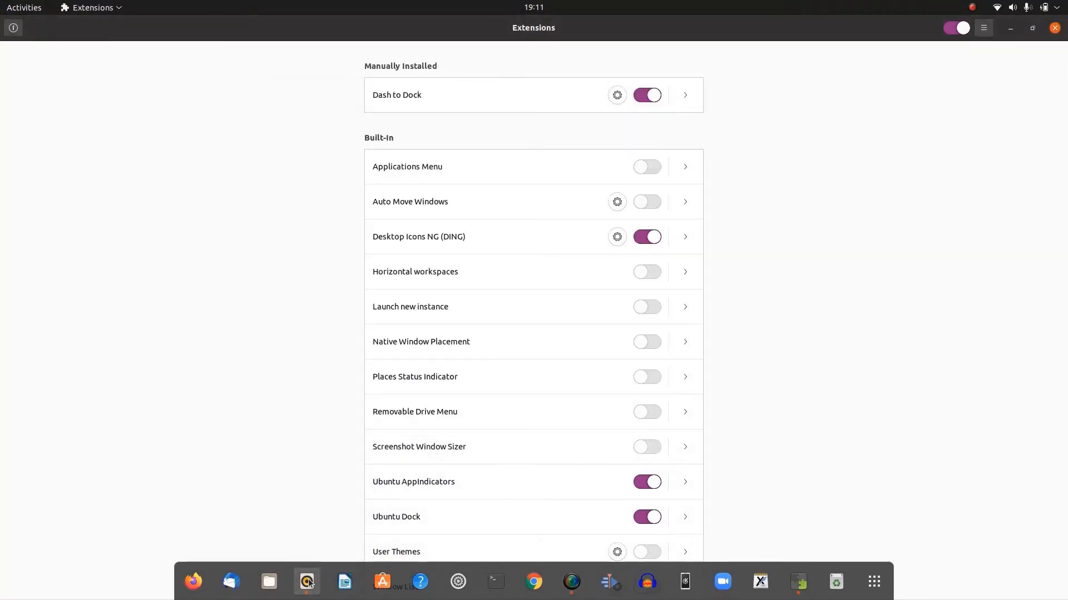
{"action": "left_click", "coordinate": [1055, 29]}
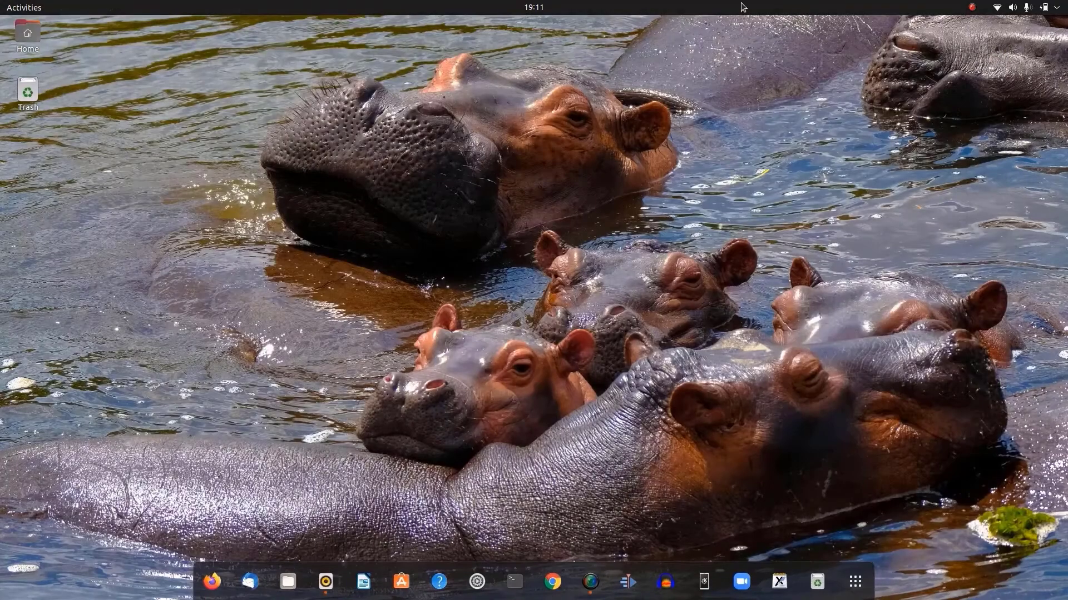